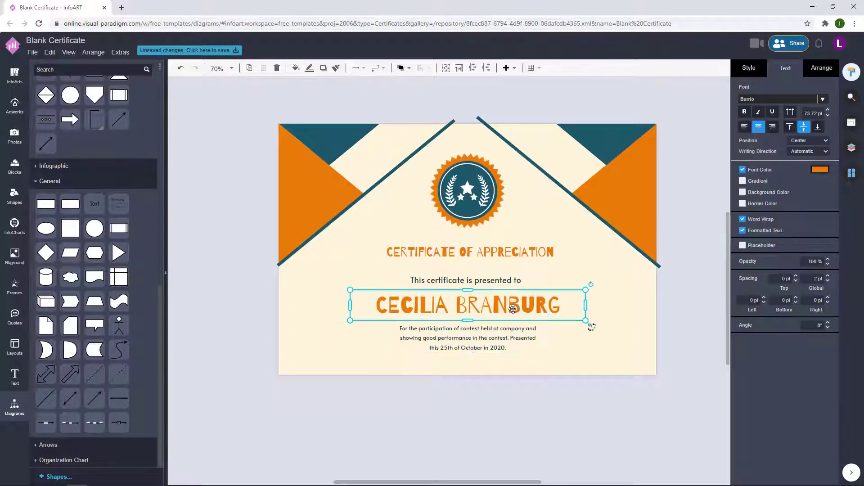
Step: Move the four certificate text lines slightly down as a block, keeping them centred on the page
left_click_drag(609, 389, 357, 225)
left_click(495, 300)
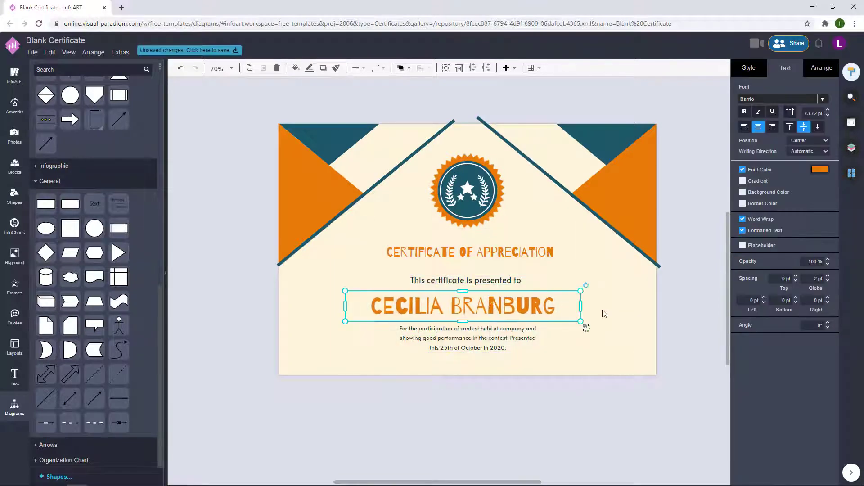
left_click_drag(621, 390, 348, 223)
mouse_move(506, 282)
left_mouse_down()
mouse_move(499, 283)
mouse_move(505, 285)
left_mouse_up()
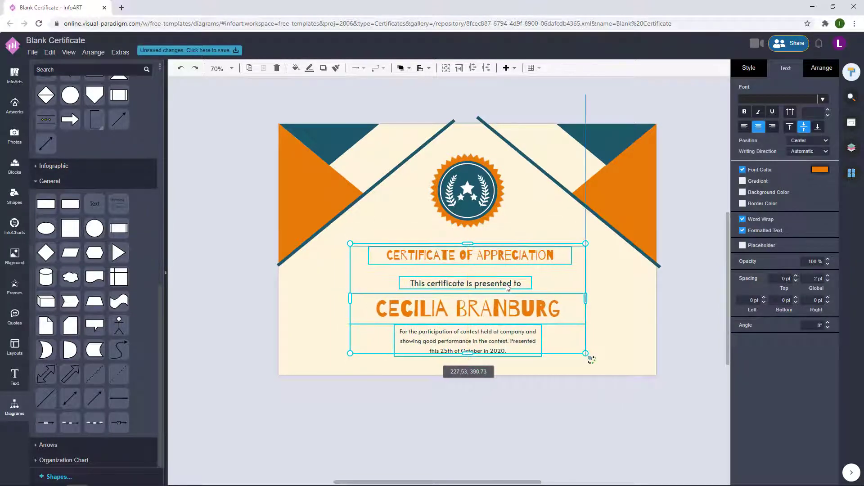
left_click(614, 389)
left_click_drag(614, 389, 353, 227)
left_click(627, 323)
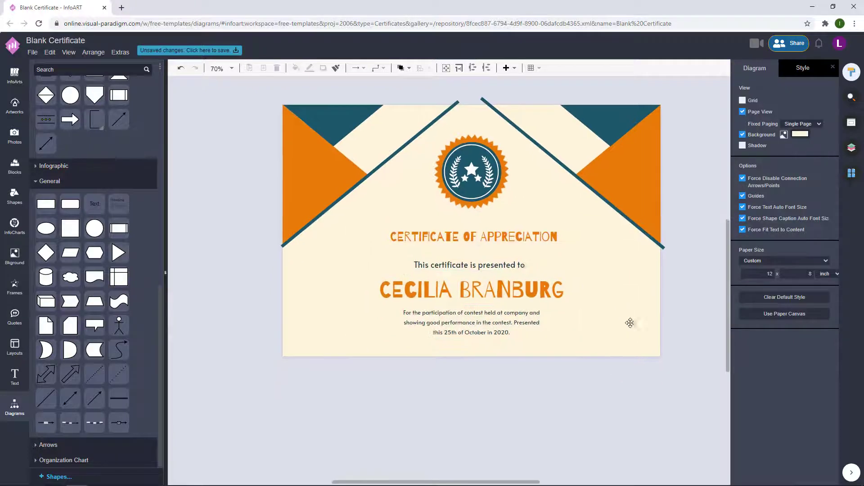
Step: Nudge the award badge slightly down and the four text lines slightly up
left_click_drag(620, 378, 341, 218)
left_click(474, 137)
left_click(665, 329)
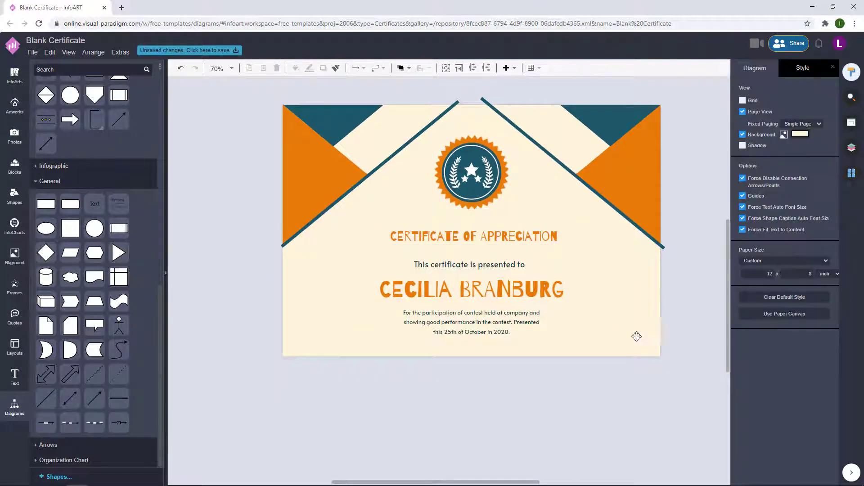
left_click_drag(619, 354, 346, 210)
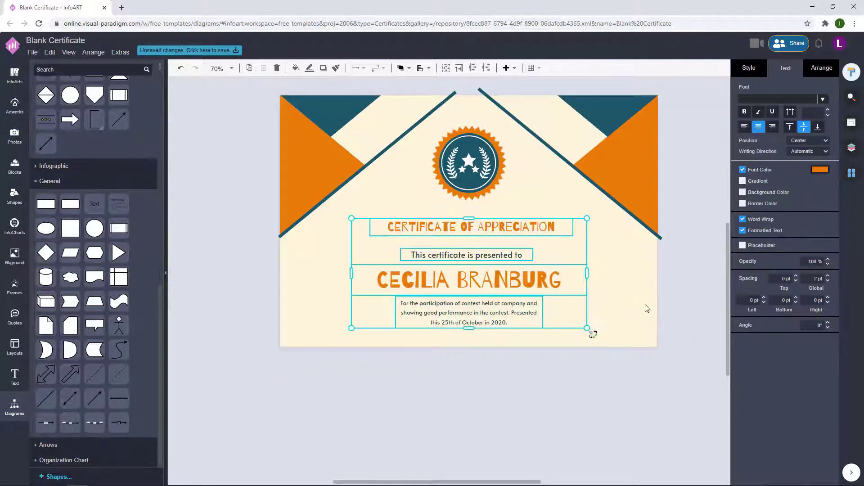
left_click(665, 192)
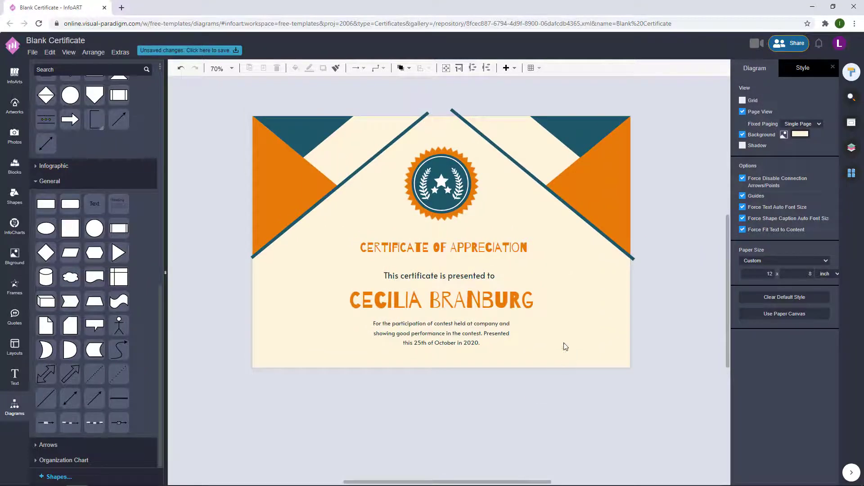
Step: Try to shrink the award badge above the certificate title
left_click(457, 153)
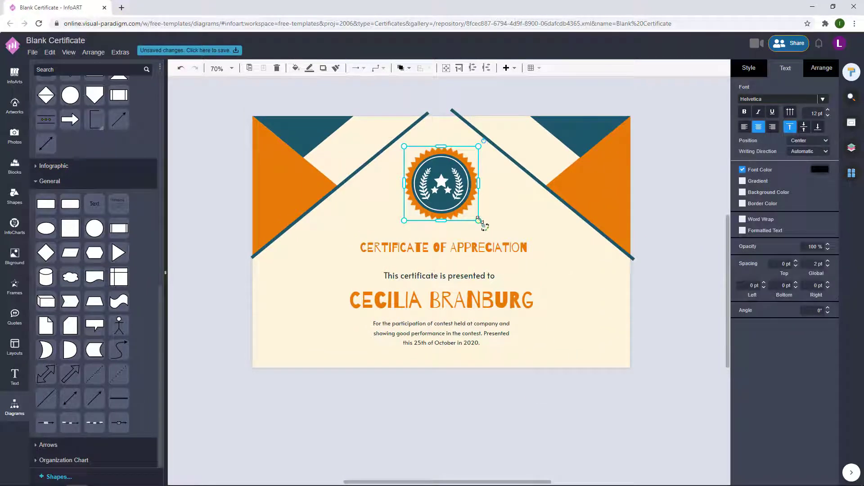
left_click(444, 152)
left_click(445, 152)
left_click(401, 101)
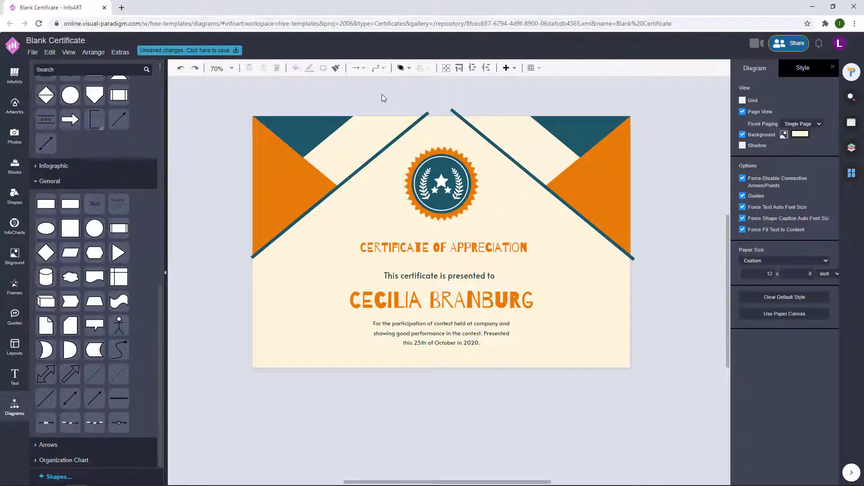
left_click_drag(382, 93, 491, 220)
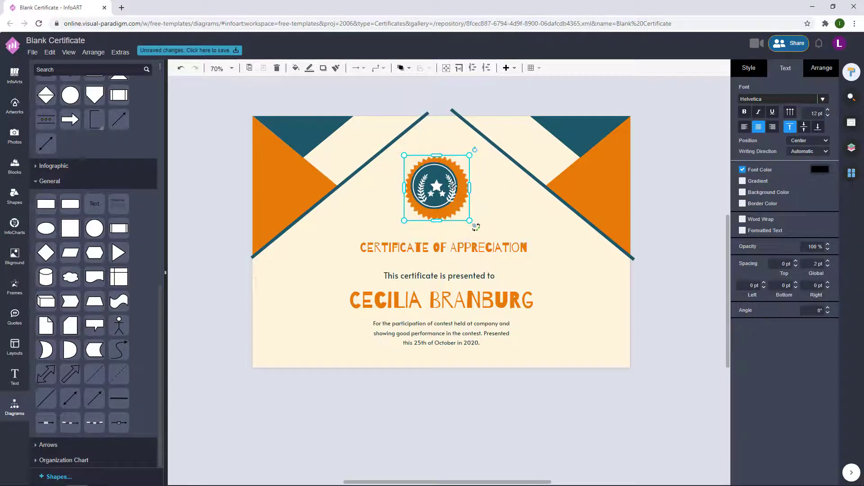
left_click(458, 117)
left_click(452, 150)
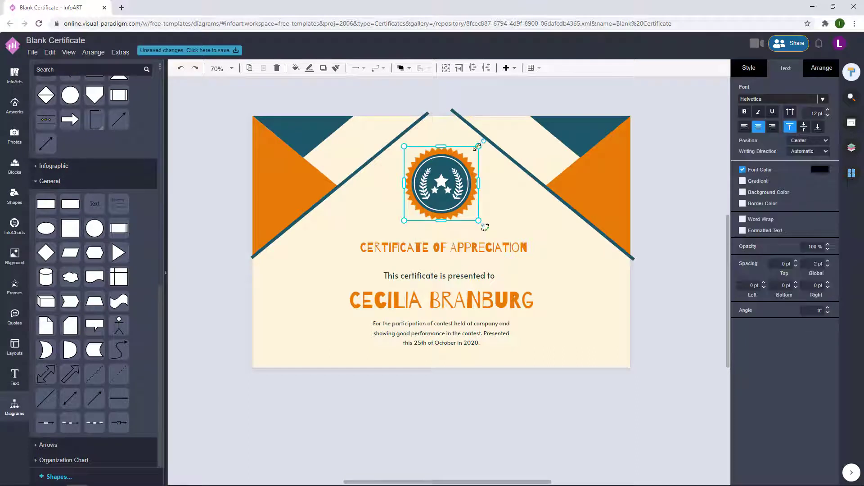
Step: Move the award badge up to about 78 pt from the page's top edge, keeping it horizontally centred
left_click(390, 95)
left_click_drag(391, 97, 488, 237)
left_click(435, 136)
left_click(480, 225)
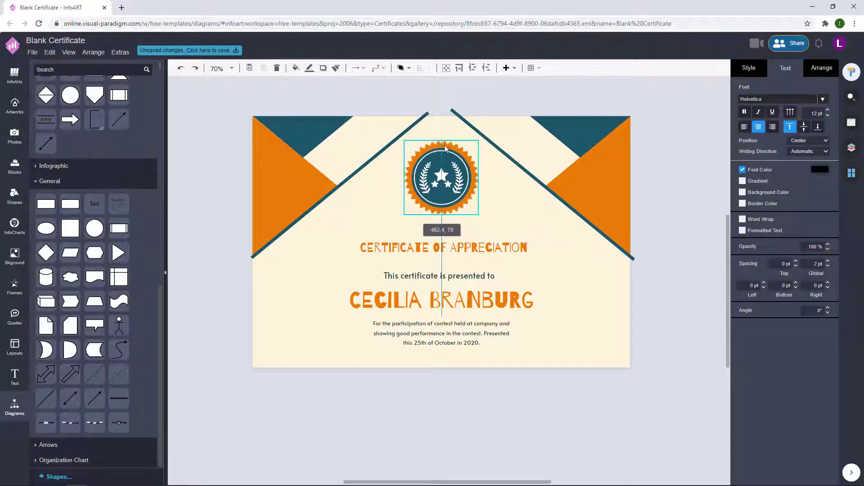
Step: Move the four text lines up as a block towards the badge, keeping them centred
left_click(676, 189)
left_click_drag(562, 408, 327, 240)
left_click_drag(472, 346, 473, 341)
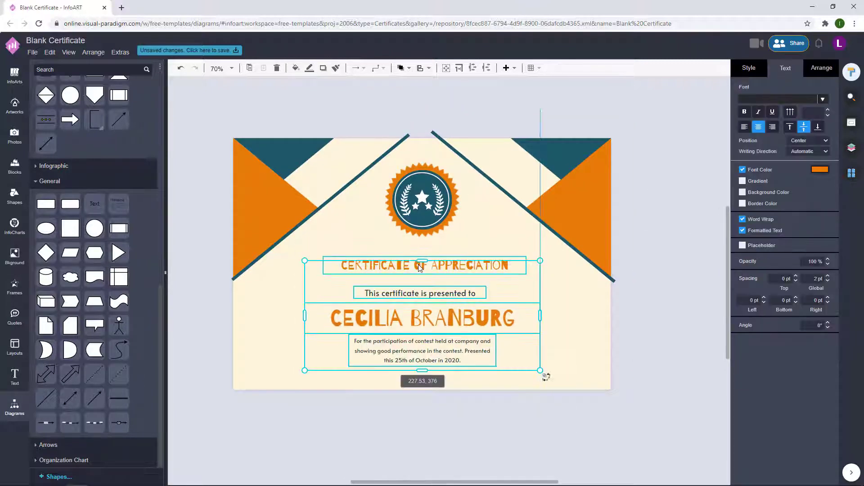
left_click(472, 341)
key("Tab")
left_click(611, 334)
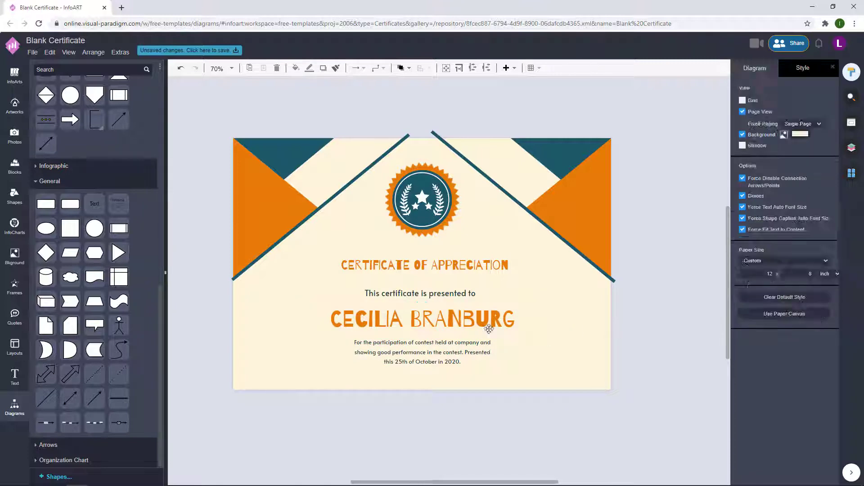
Step: Slightly enlarge the four text lines below the badge and re-centre them as a block on the page
left_click(460, 323)
left_click(477, 265)
left_click(554, 378)
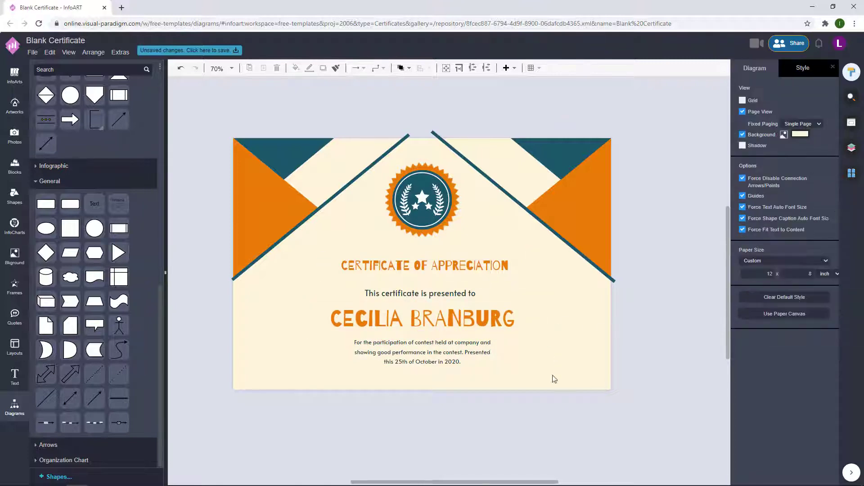
left_click_drag(550, 392, 302, 245)
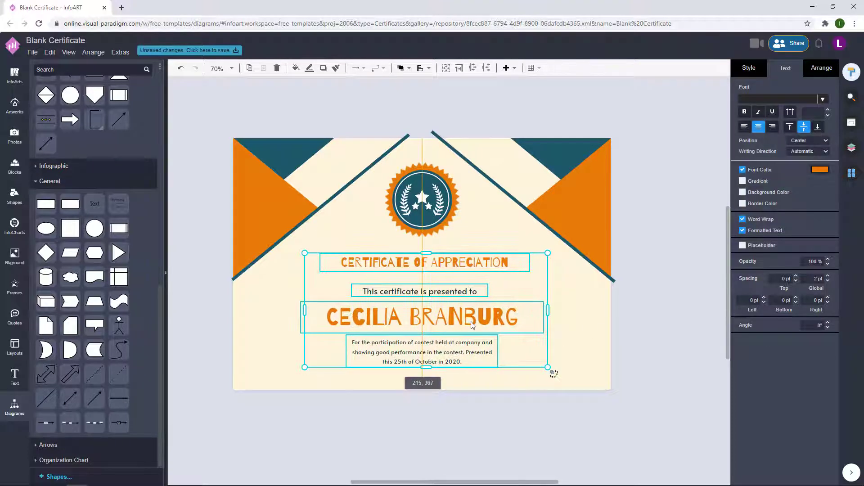
left_click(471, 321)
left_click(467, 339)
key("Escape")
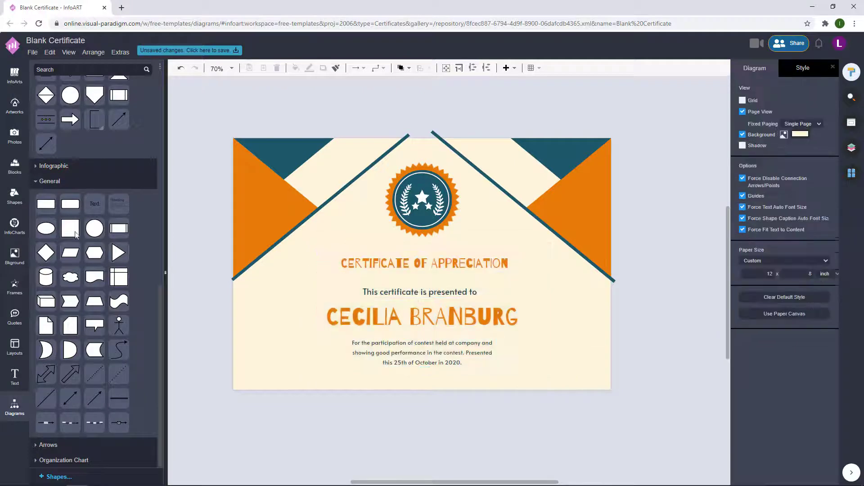
Step: Place a dark teal rectangle of about 249 by 49 pt in the certificate's lower-left corner
left_click(242, 359)
left_click_drag(286, 365, 314, 370)
scroll(314, 370, "up", 1)
Step: Try orange E77A09 as the rectangle's fill colour and undo it
left_click(819, 130)
left_click(756, 219)
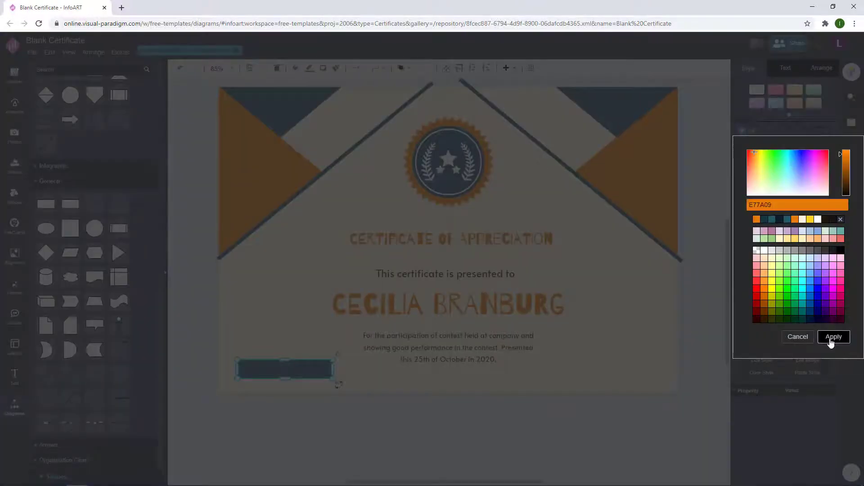
left_click(832, 337)
left_click(477, 397)
key("ctrl+z")
key("ctrl+z")
key("ctrl+z")
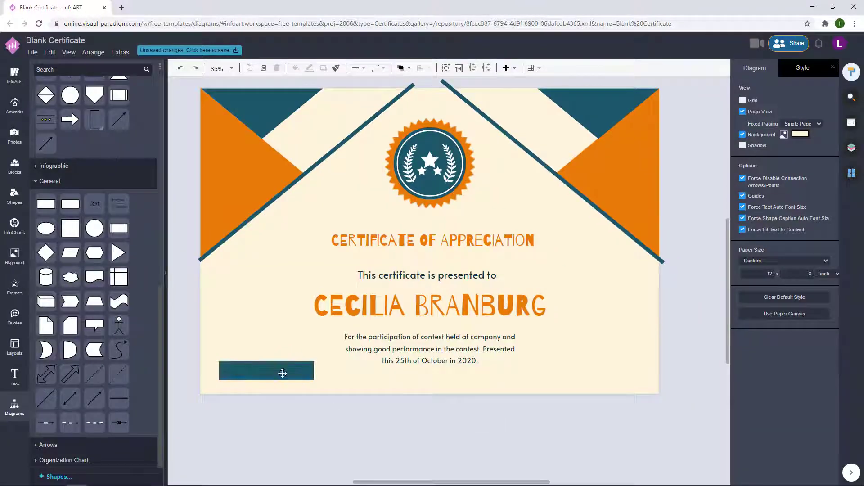
Step: Copy the teal rectangle to the lower-right corner and move the pair up to about 664 pt from the top
left_click(820, 72)
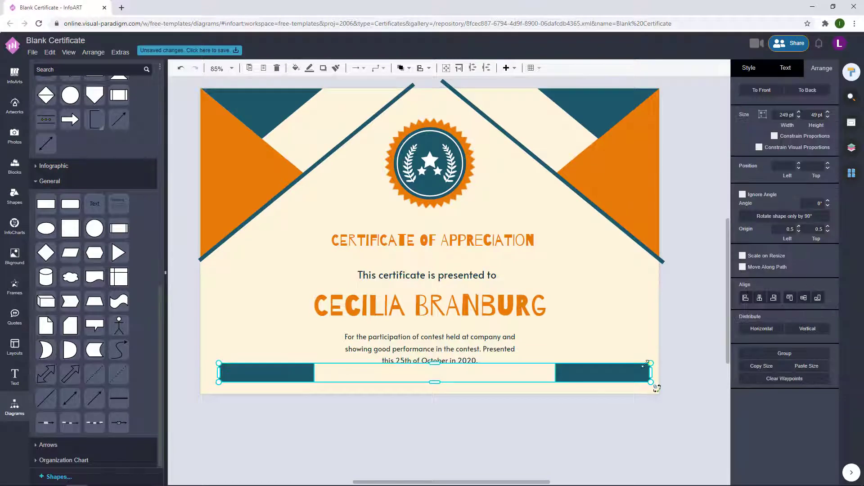
left_click_drag(622, 371, 617, 352)
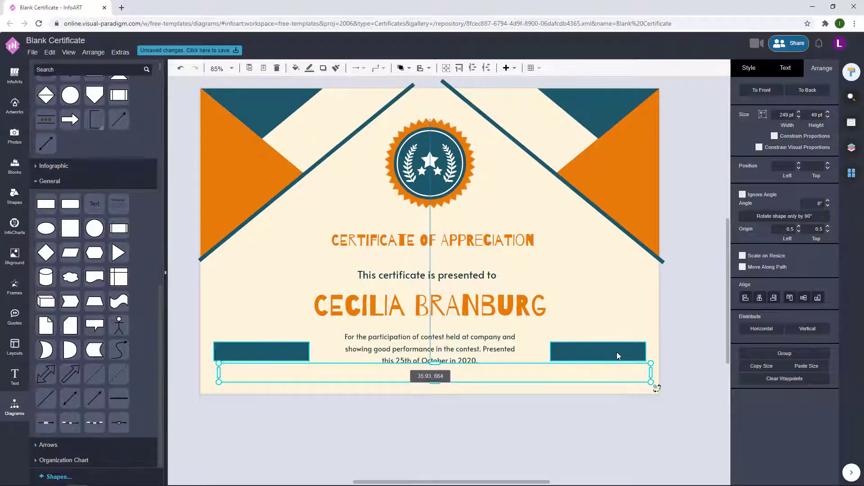
left_click(682, 329)
Step: Lower both teal rectangles together until they are level with the last line of the description text
left_click(267, 346)
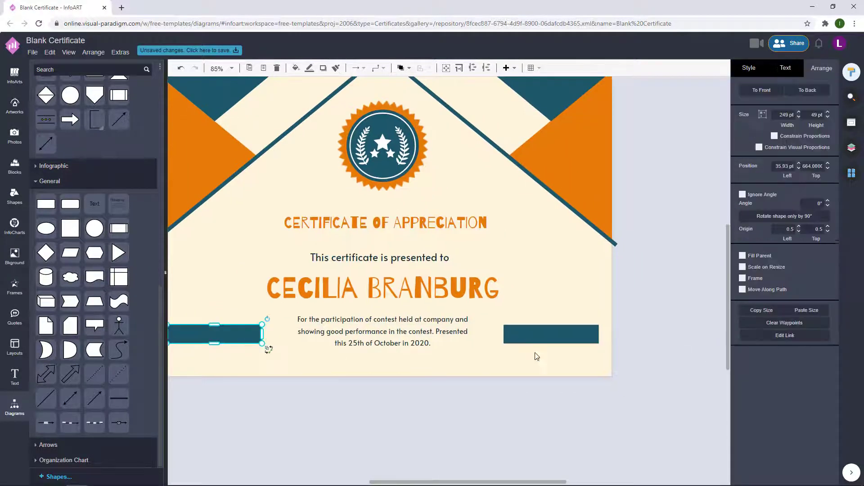
left_click(533, 339, "shift")
left_click(577, 306)
left_click(578, 333)
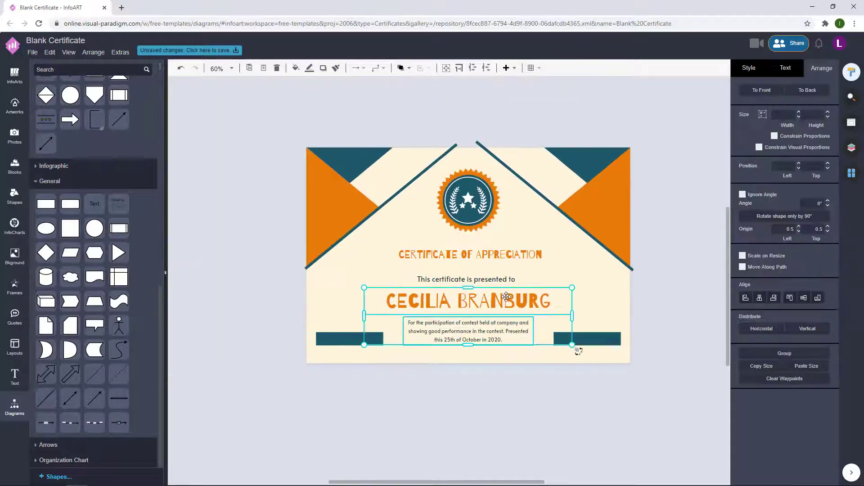
Step: Slightly enlarge the certificate title and the recipient name, and nudge the "This certificate is presented to" line up
left_click(701, 243)
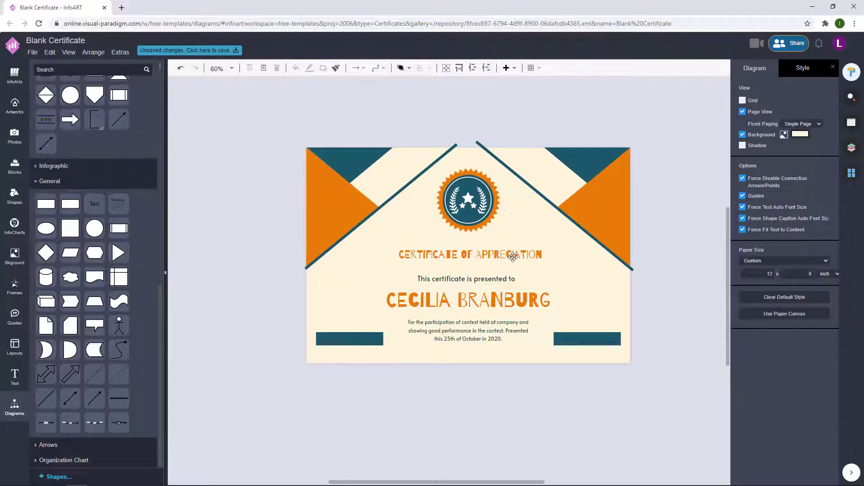
left_click(513, 257)
left_click(508, 300)
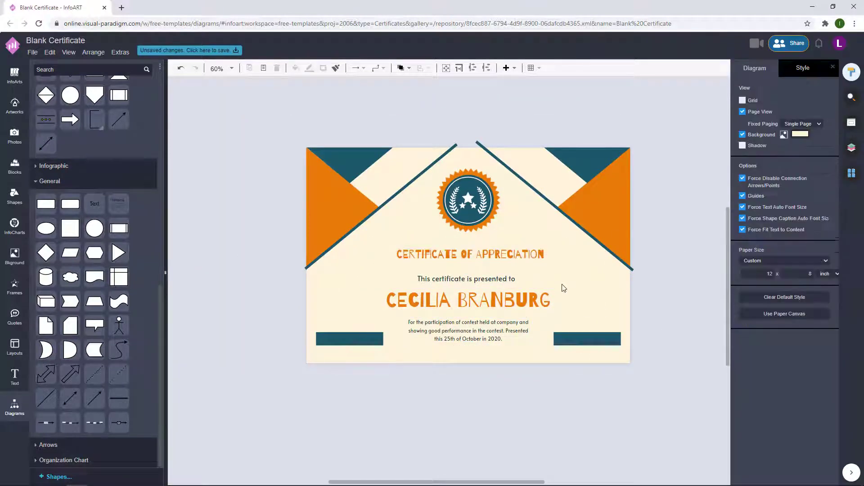
left_click(508, 279)
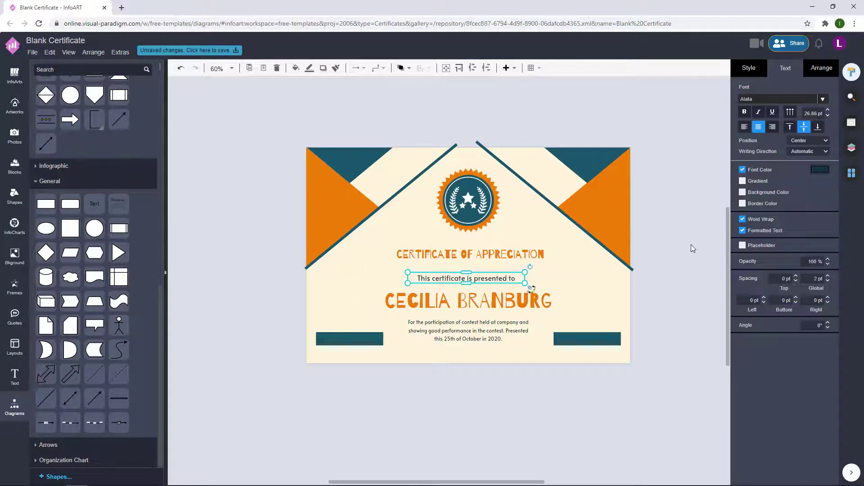
key("Tab")
key("Tab")
left_click(674, 268)
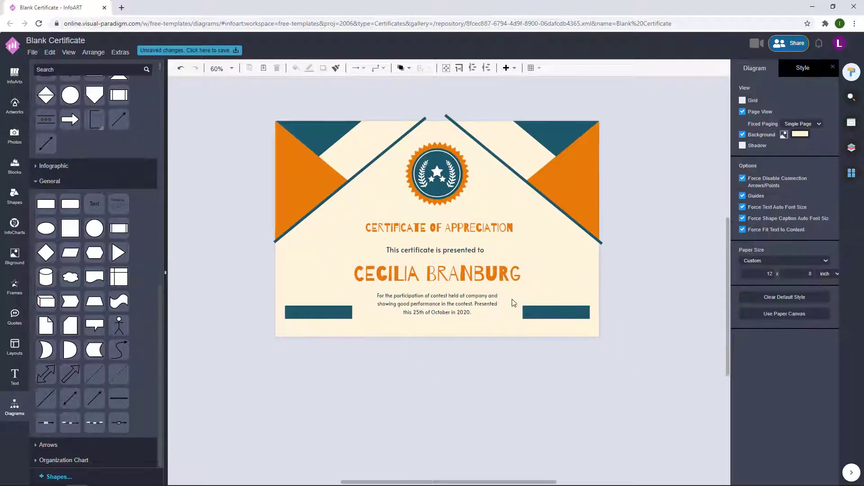
Step: Nudge the presented-to line, recipient name and description slightly up, keeping them centred
left_click_drag(532, 352, 335, 239)
left_click(682, 230)
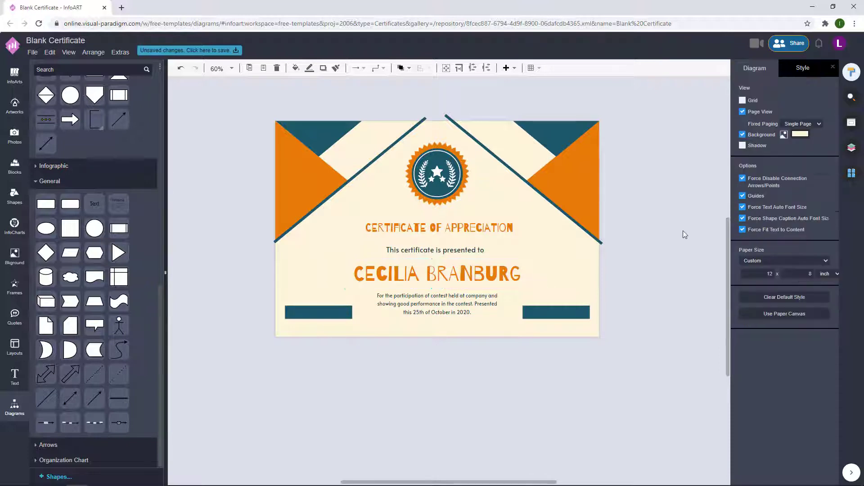
key("Tab")
left_click_drag(565, 363, 333, 217)
left_click(626, 220)
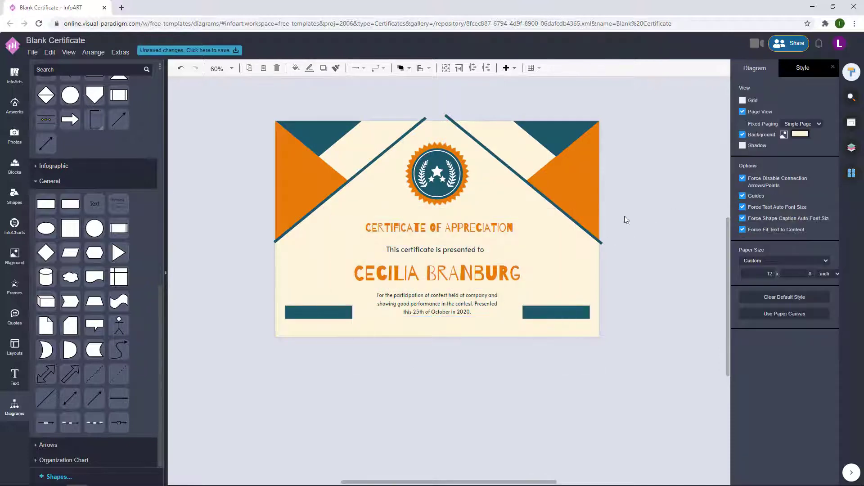
Step: Copy the certificate title below the page as a DATE label, narrow its text box and colour it dark teal
left_click_drag(462, 228, 388, 366)
type("DATR")
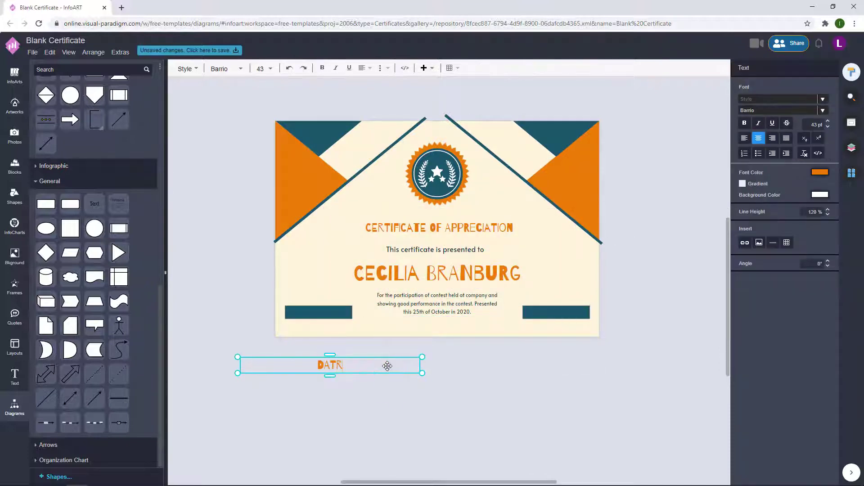
left_click(480, 346)
scroll(321, 365, "up", 3)
left_click(334, 364)
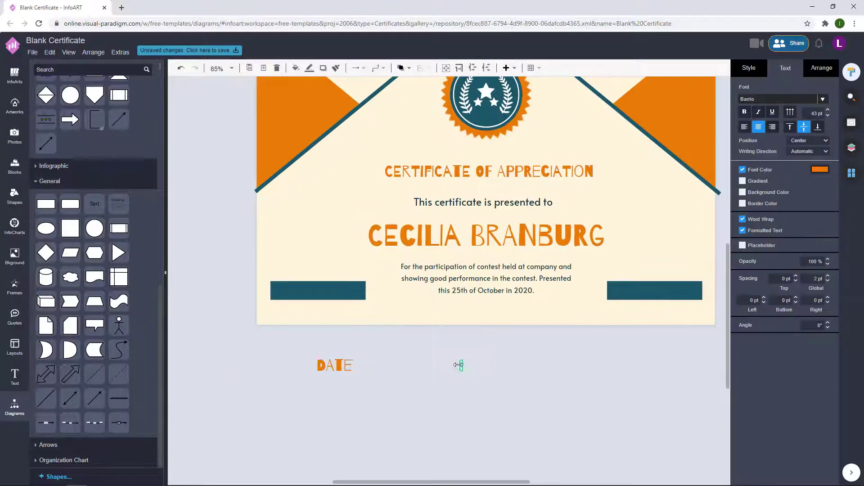
left_click_drag(464, 365, 283, 365)
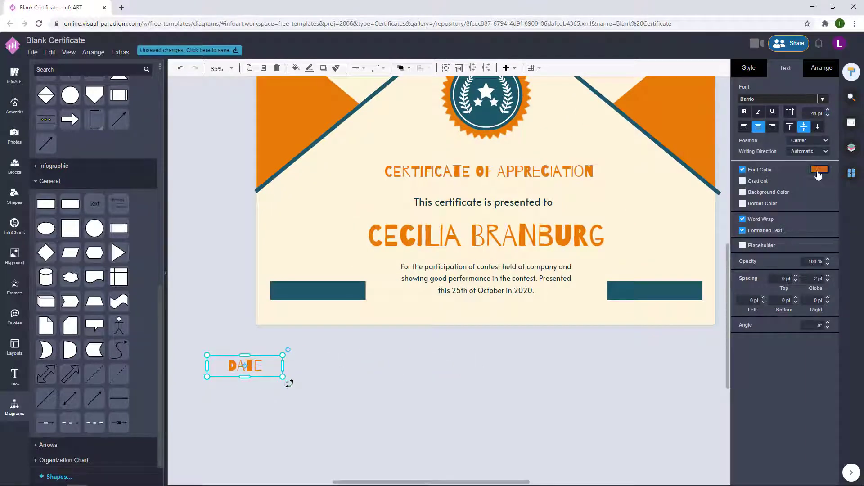
left_click(818, 175)
left_click(833, 374)
Step: Place the DATE label at 22 pt under the left rectangle and copy it under the right one as SIGNATURE
left_click_drag(264, 366, 655, 309)
type("SIGNATURE")
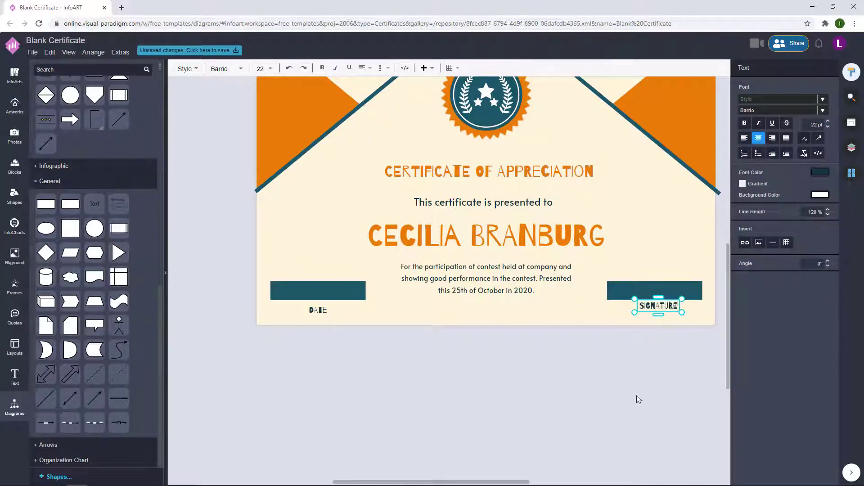
left_click(638, 399)
Step: Align the SIGNATURE label level with DATE and centre it under the right rectangle
left_click(250, 311)
left_click(590, 311, "shift")
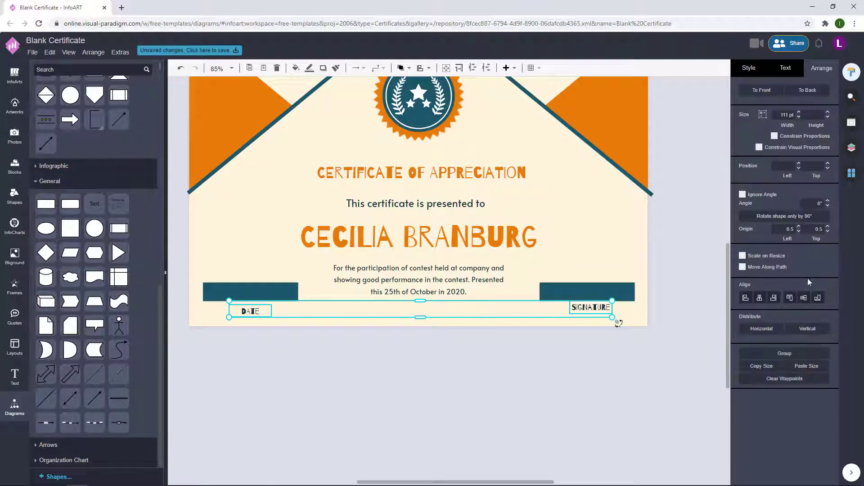
left_click(578, 347)
mouse_move(590, 313)
left_mouse_down()
mouse_move(597, 318)
mouse_move(618, 299)
left_mouse_up()
left_click(586, 292, "shift")
Step: Select both bottom rectangles with their DATE and SIGNATURE labels and centre them together horizontally on the page
left_click(250, 311)
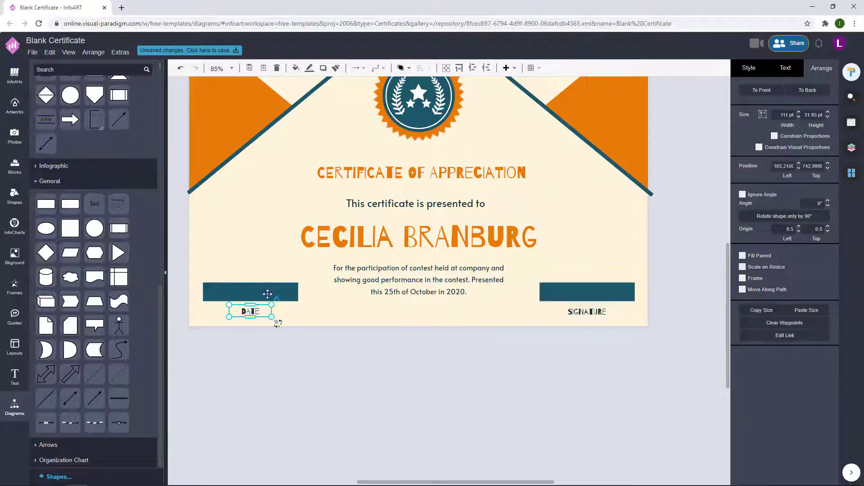
left_click(268, 292, "shift")
left_click(322, 296)
left_click(257, 308)
left_click(585, 312, "shift")
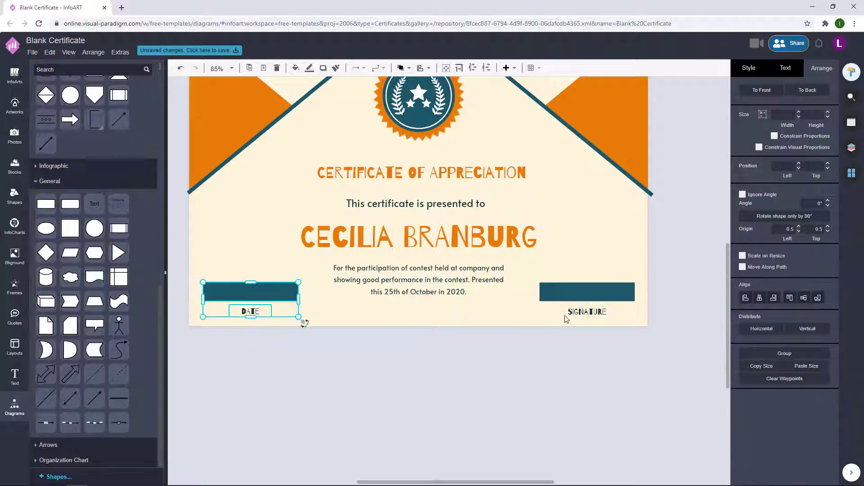
left_click(568, 296, "shift")
left_click_drag(569, 296, 570, 295)
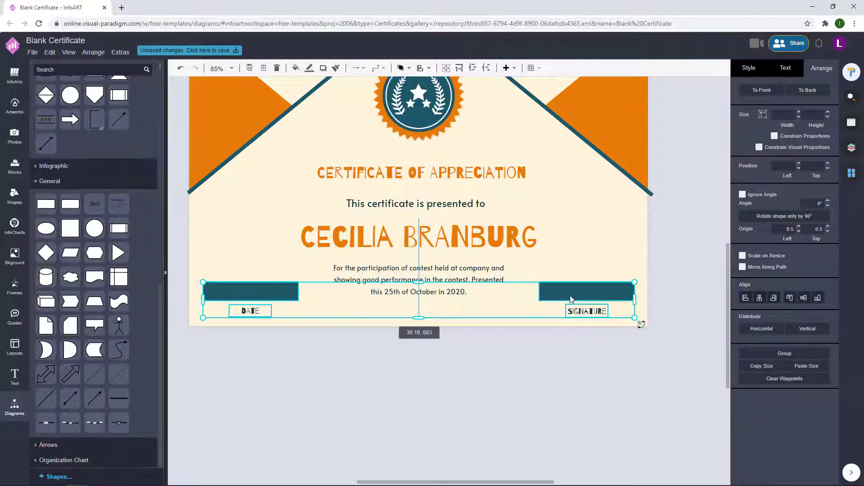
left_click(679, 297)
scroll(678, 297, "down", 2)
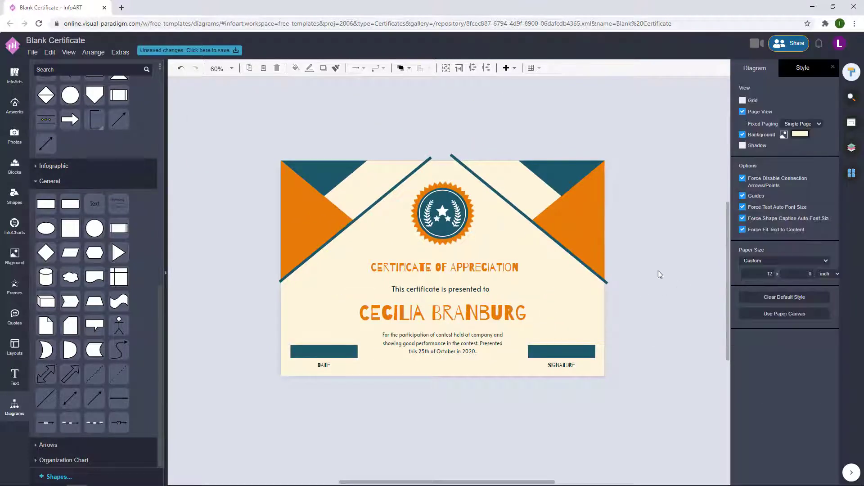
Step: Move the certificate title, presented-to line, recipient name and description slightly up, keeping them centred
left_click_drag(543, 396, 328, 267)
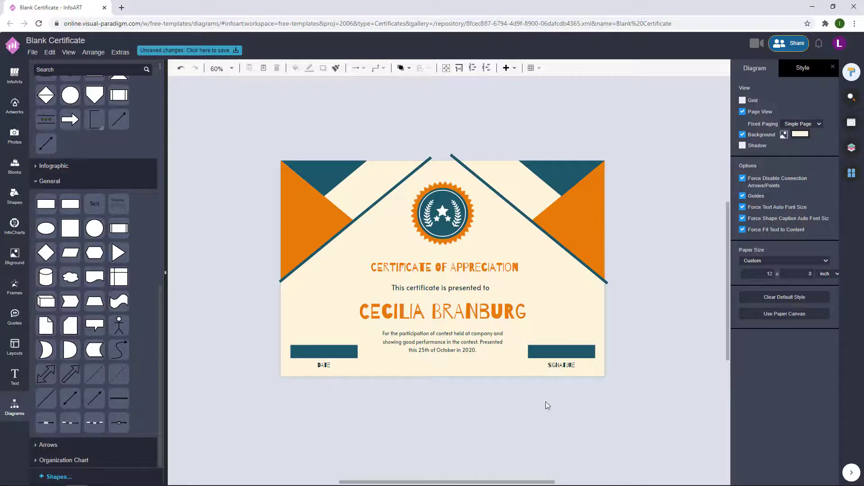
left_click_drag(546, 405, 344, 252)
left_click_drag(664, 393, 254, 331)
left_click(687, 324)
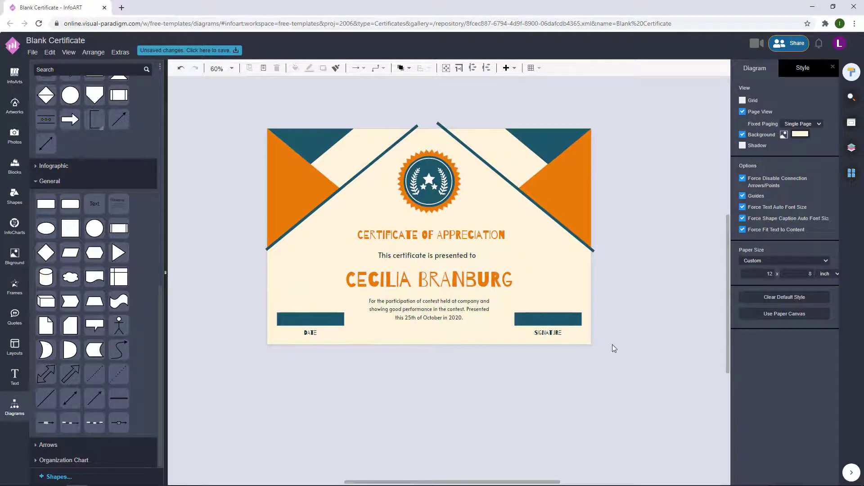
left_click_drag(543, 380, 318, 206)
left_click_drag(419, 278, 419, 275)
left_click(579, 373)
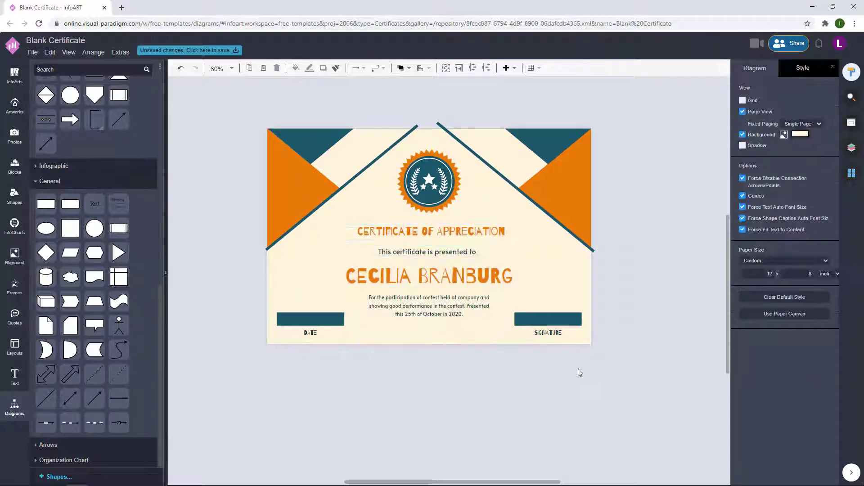
left_click_drag(596, 358, 239, 299)
left_click(621, 288)
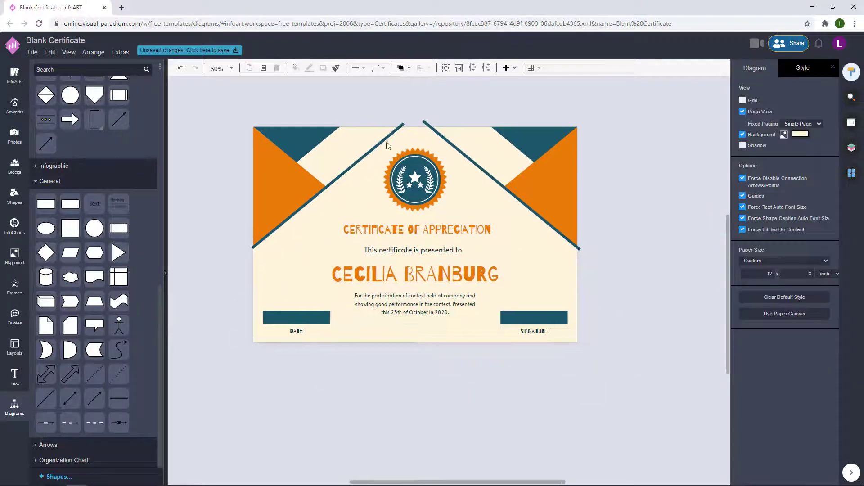
left_click(379, 143)
left_click_drag(520, 460, 518, 457)
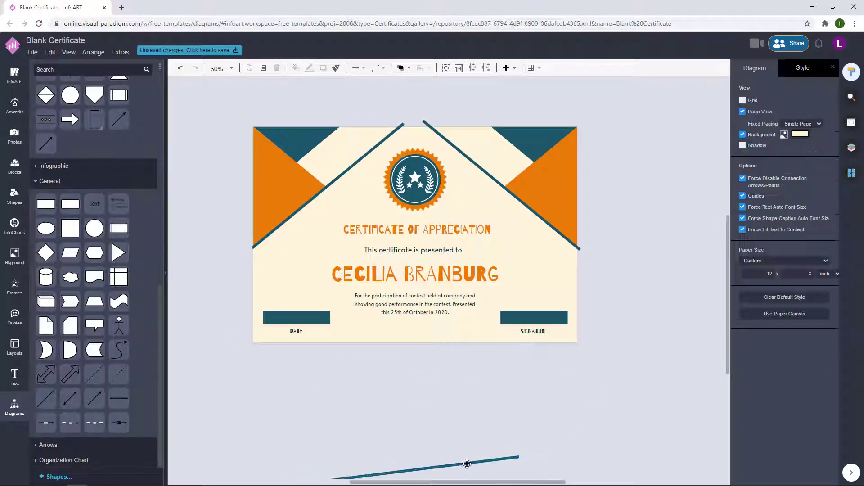
left_click_drag(463, 465, 436, 387)
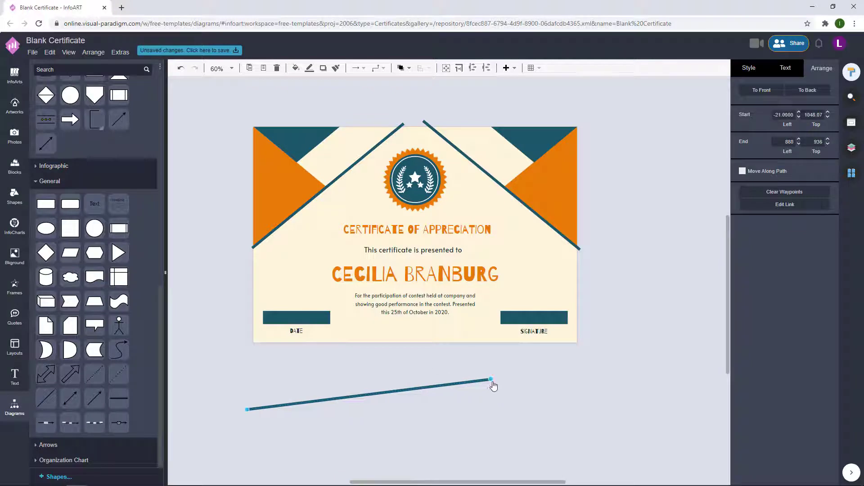
left_click(492, 440)
left_click(271, 406)
key("Delete")
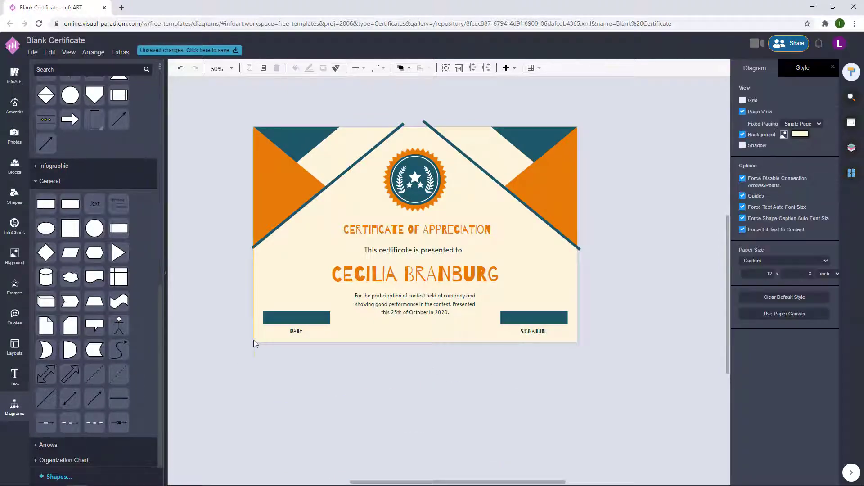
Step: Add a page-wide rectangle, about 1198 pt wide, flatten it into a thin bar below the page and fill it orange
left_click_drag(255, 343, 577, 278)
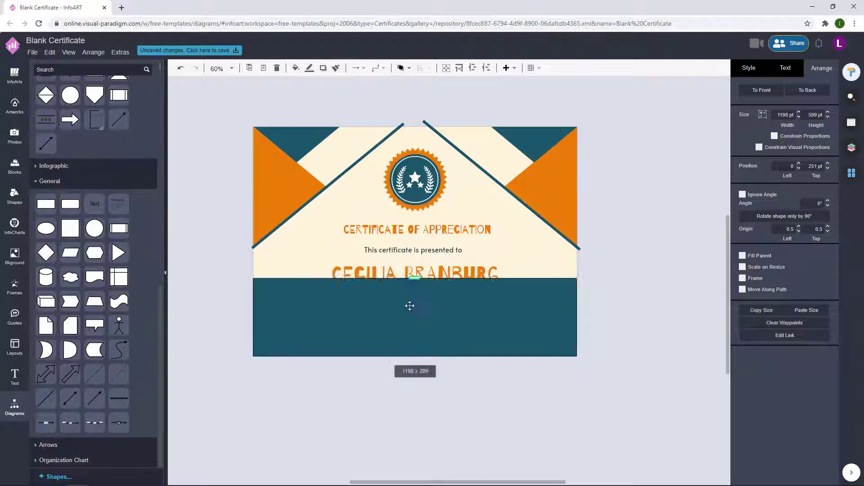
left_click_drag(409, 306, 414, 354)
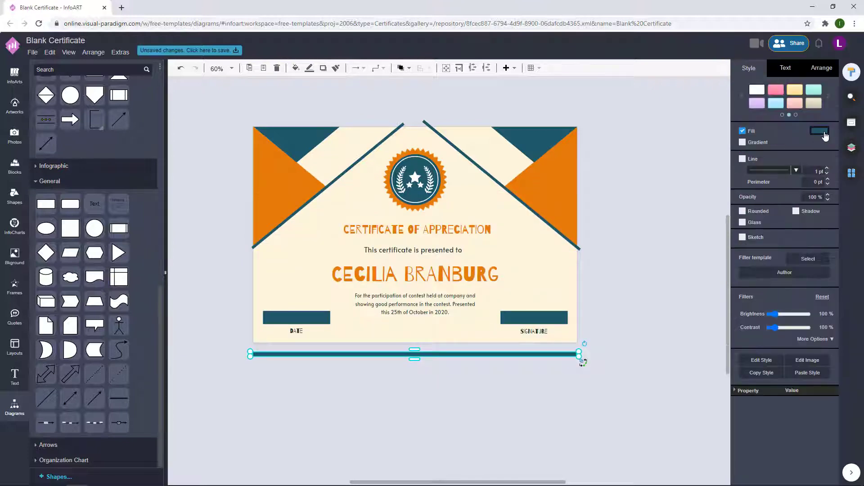
left_click(820, 131)
left_click(833, 336)
left_click(408, 355)
Step: Nudge the two bottom rectangles and their DATE and SIGNATURE labels slightly up together
mouse_move(646, 342)
left_mouse_down()
mouse_move(347, 325)
mouse_move(220, 293)
left_mouse_up()
key("Up")
key("Up")
key("Up")
key("Up")
left_click(631, 276)
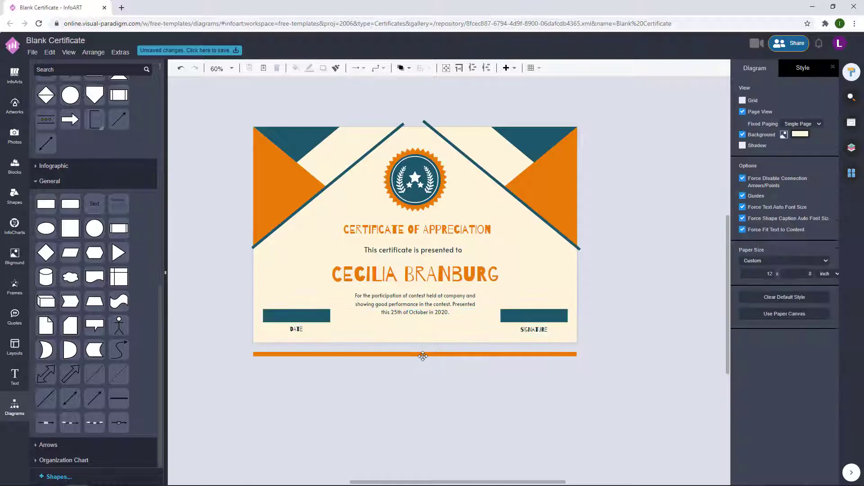
Step: Move the orange bar onto the page so it runs along the bottom edge
left_click_drag(423, 356, 422, 343)
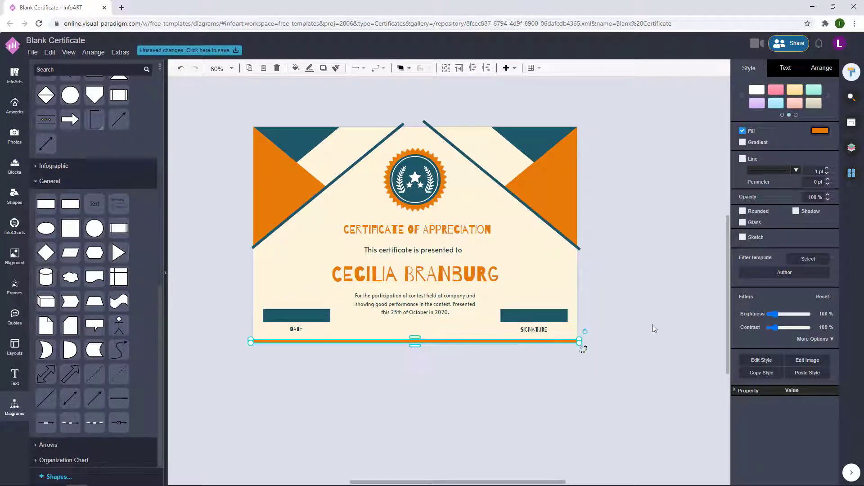
key("Up")
key("Up")
key("Up")
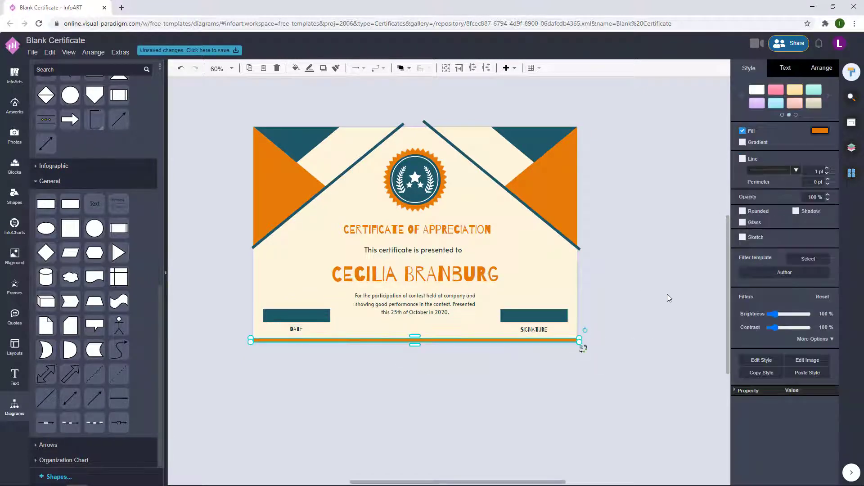
Step: Raise the DATE and SIGNATURE labels with their rectangles to leave more space above the orange bar
mouse_move(676, 332)
left_mouse_down()
mouse_move(283, 290)
mouse_move(239, 273)
left_mouse_up()
left_click(293, 320)
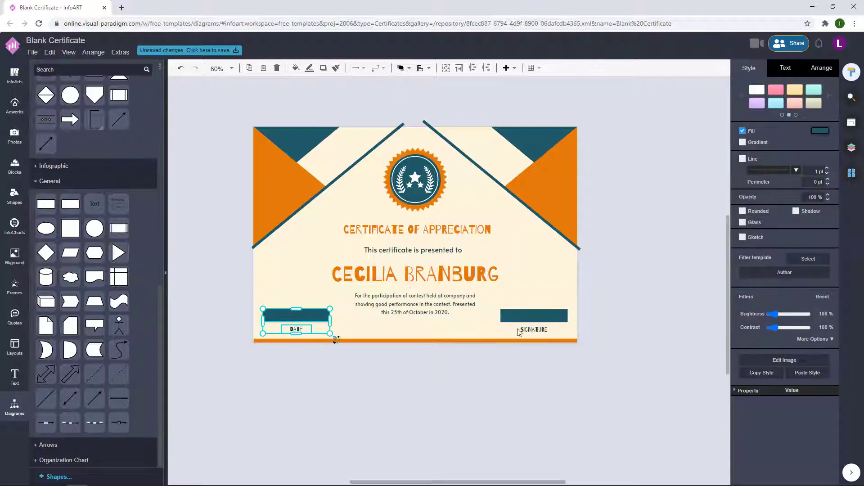
left_click(543, 320, "shift")
key("Up")
key("Up")
key("Up")
key("Up")
key("Up")
key("Up")
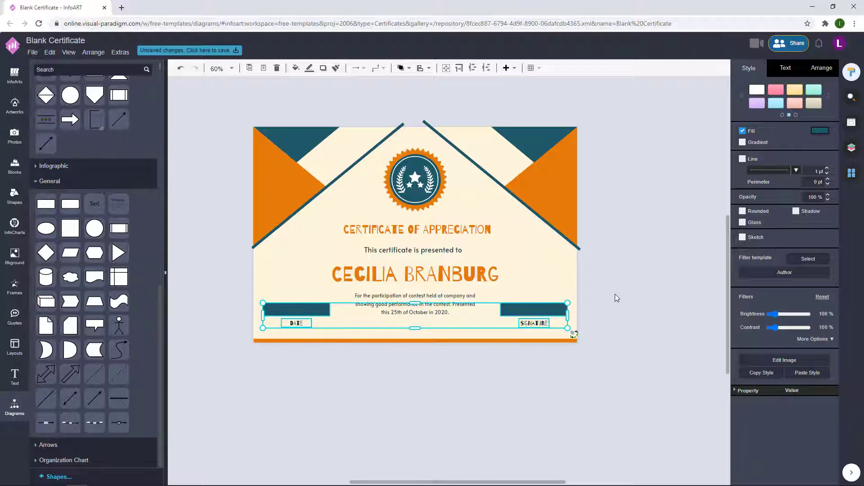
left_click(628, 288)
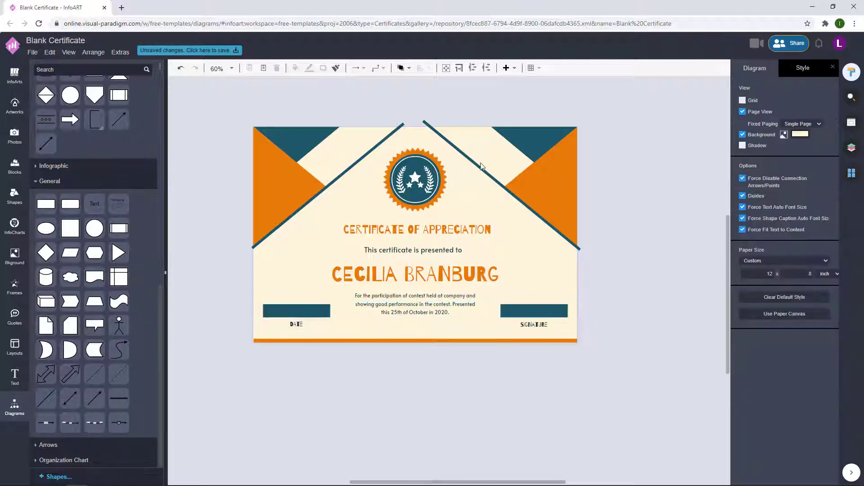
Step: Delete the orange badge and shift the title, presented-to line, recipient name and description slightly up
left_click(439, 171)
key("Delete")
left_click(448, 249)
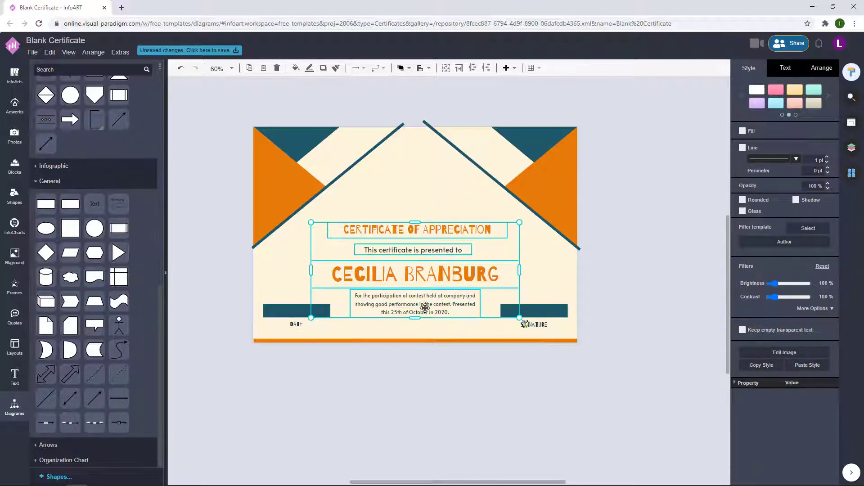
left_click_drag(425, 307, 425, 303)
key("Escape")
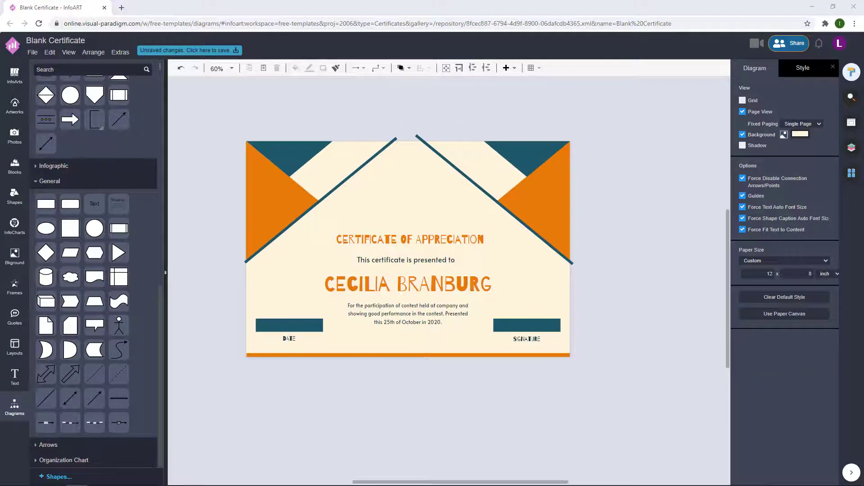
Step: Bring in the original blue ribboned badge, place it beside the page and delete both of its ribbon tails
key("ctrl+z")
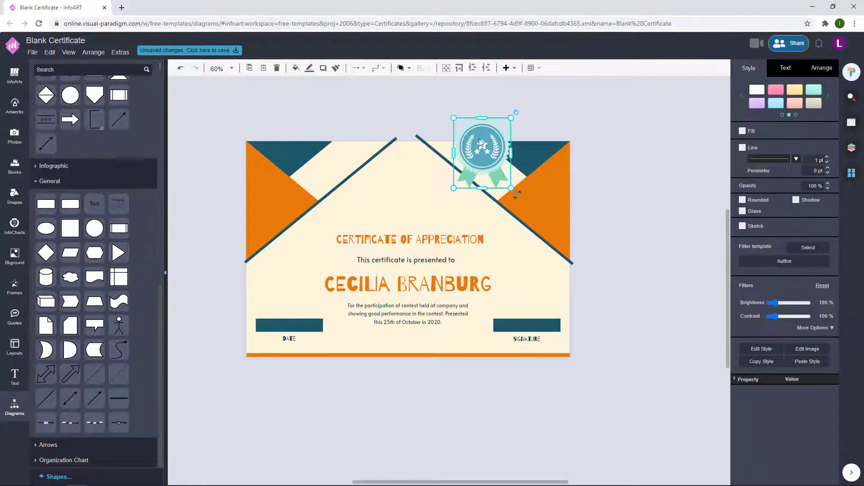
left_click_drag(490, 157, 660, 157)
right_click(660, 157)
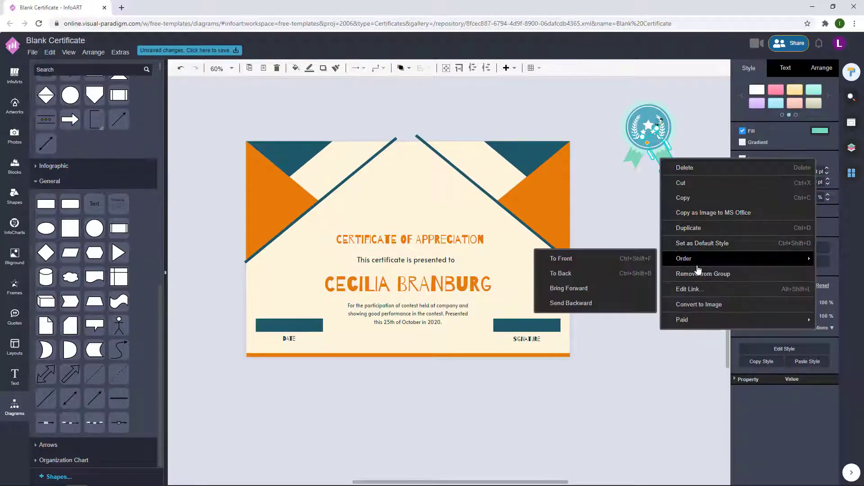
left_click(630, 160)
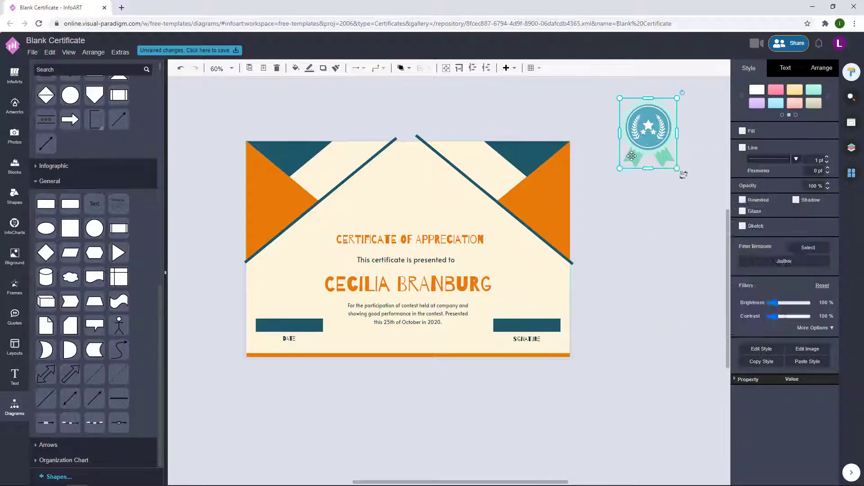
right_click(631, 154)
left_click(630, 164)
left_click(670, 166)
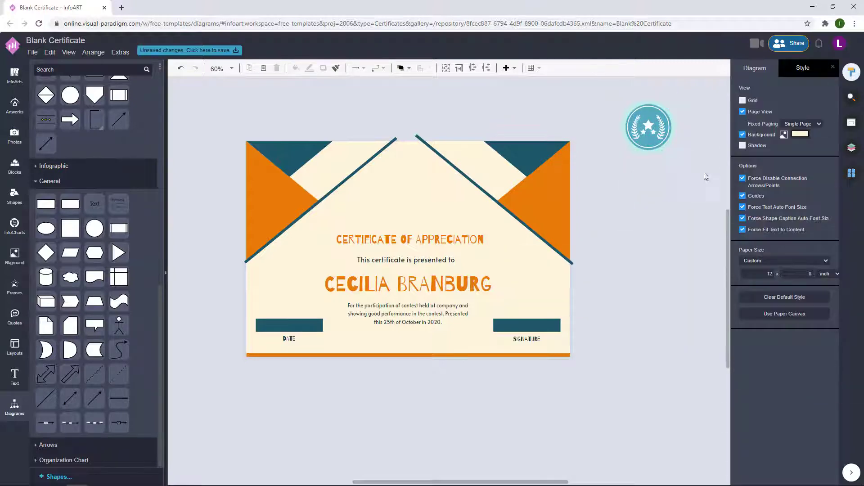
Step: Move the badge without ribbons onto the page, centred above the certificate title
left_click(679, 170)
left_click_drag(687, 178, 708, 206)
key("ctrl+z")
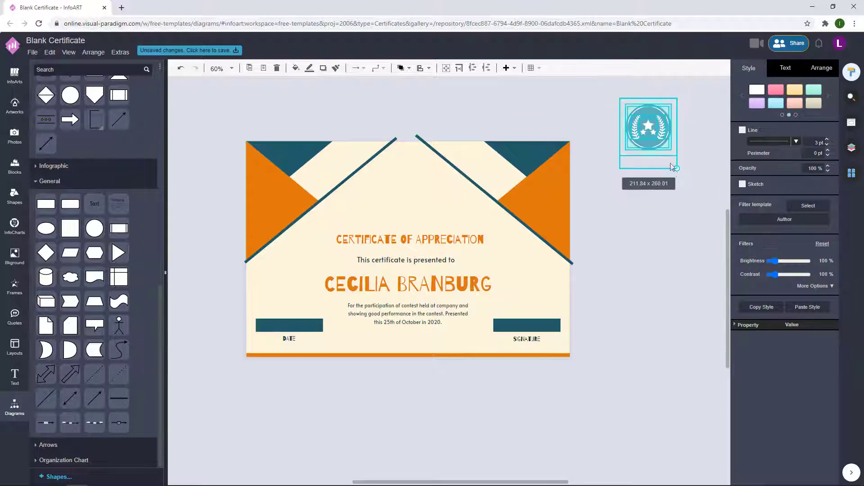
left_click_drag(656, 137, 414, 199)
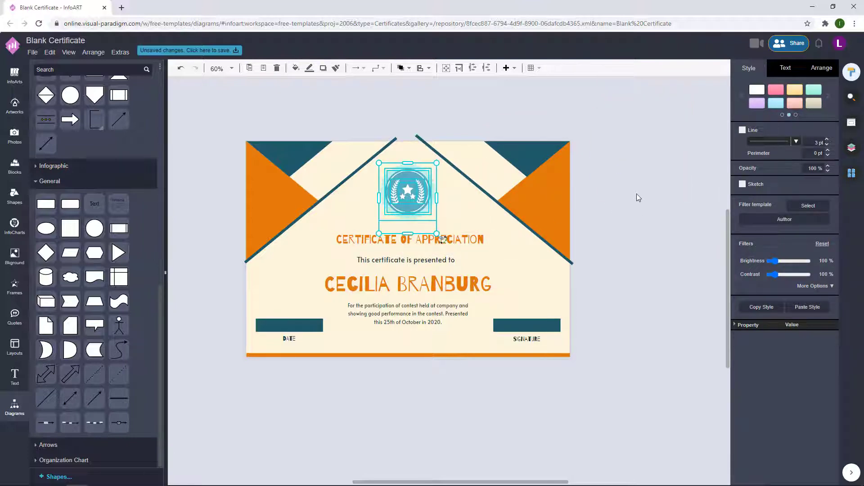
left_click(637, 194)
Step: Recolour the badge's outer starburst orange to match the certificate title
left_click(415, 164)
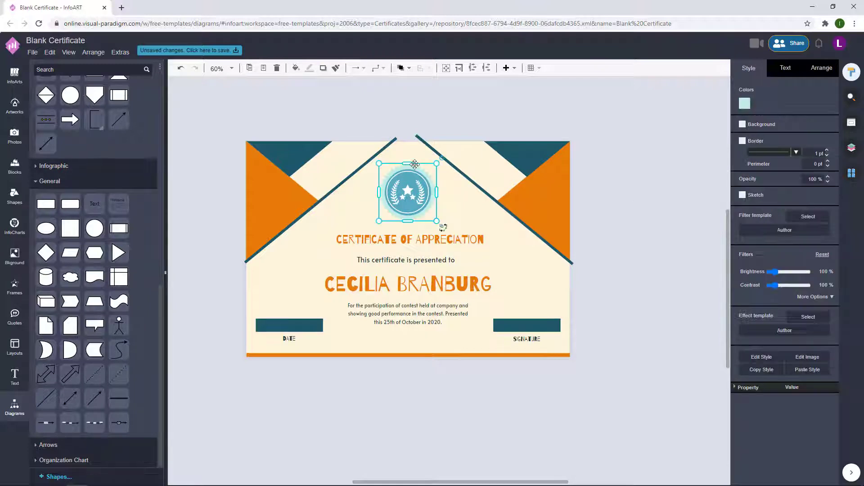
left_click(745, 109)
left_click(760, 197)
left_click(831, 309)
Step: Fill the badge's inner circle with a very dark teal
scroll(399, 192, "up", 5)
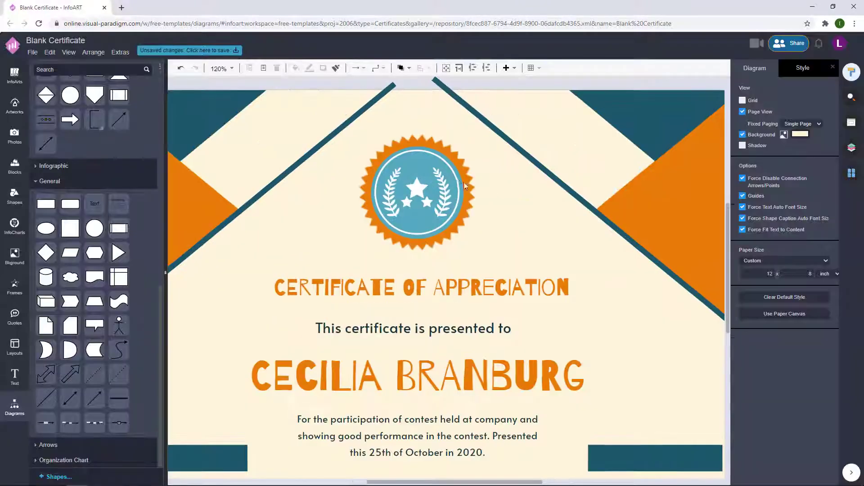
left_click(405, 189)
left_click(819, 130)
left_click(764, 219)
left_click(830, 342)
left_click(552, 220)
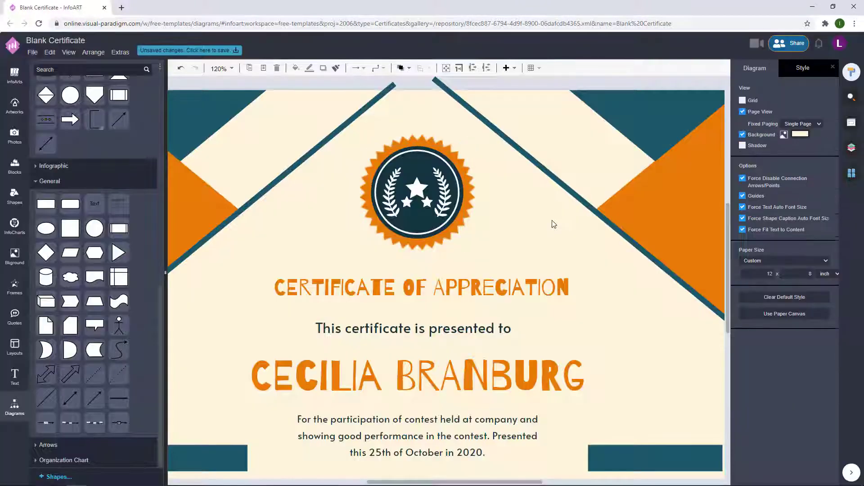
Step: Change the badge's inner circle fill to the teal used for the corner triangles and rectangles
scroll(551, 220, "down", 3)
scroll(499, 194, "up", 4)
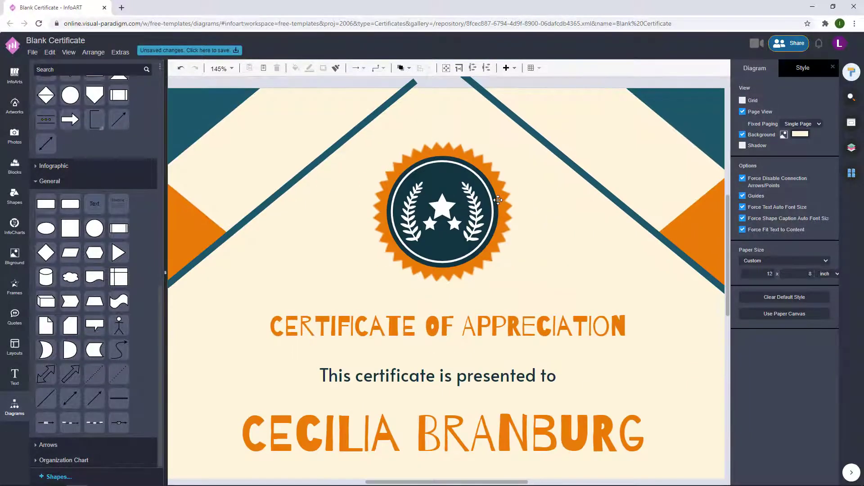
left_click(497, 198)
left_click(824, 135)
left_click(832, 337)
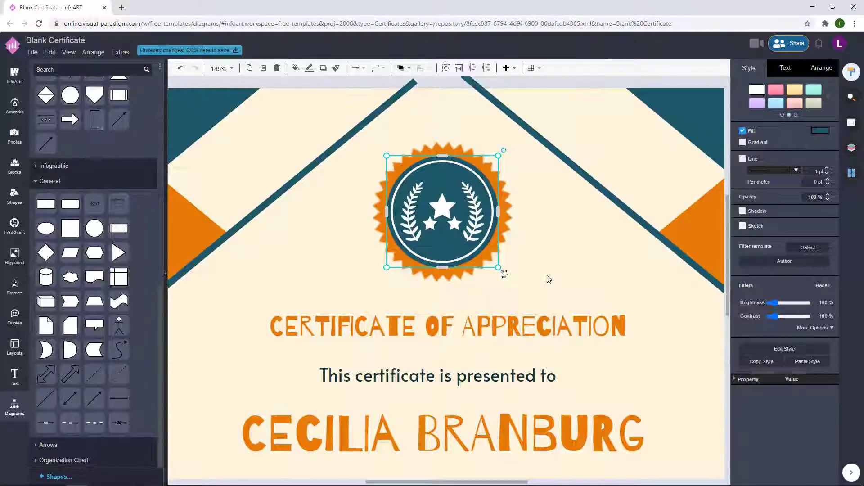
left_click(497, 274)
scroll(518, 274, "down", 4)
left_click(452, 245)
left_click(444, 267, "shift")
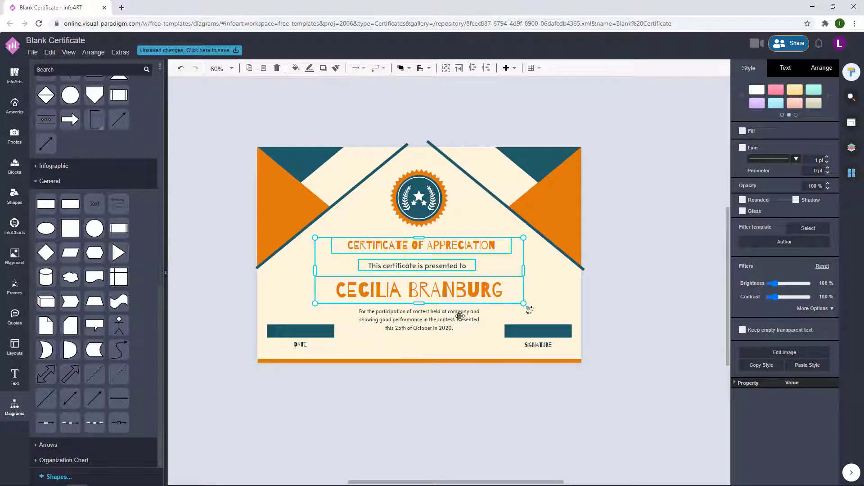
left_click(461, 316, "shift")
left_click(636, 248)
left_click(452, 247)
left_click(445, 264, "shift")
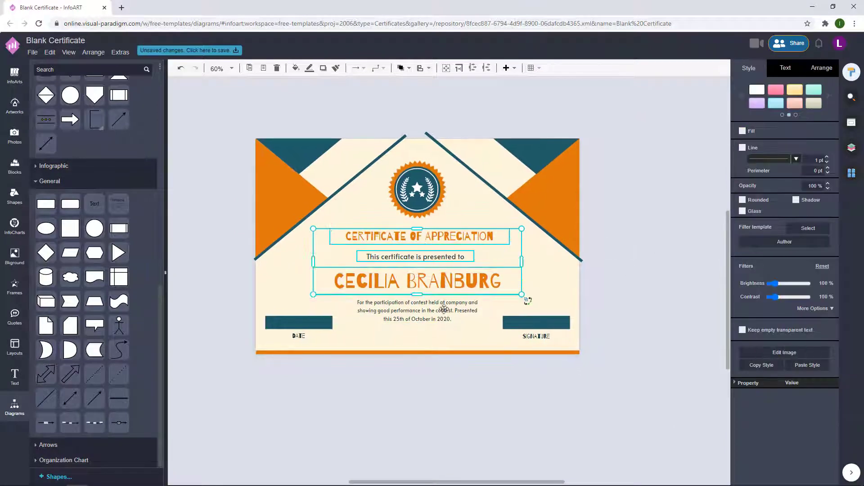
left_click(445, 309, "shift")
left_click(623, 252)
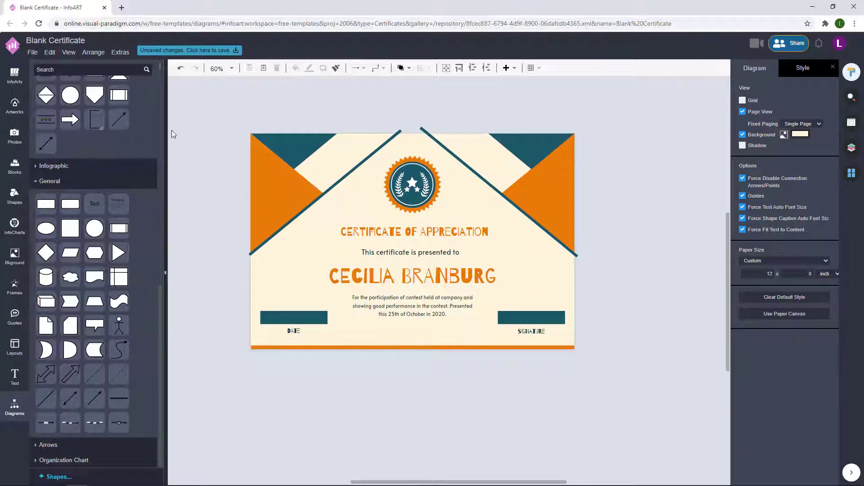
left_click(445, 232)
left_click(444, 252, "shift")
left_click(444, 276, "shift")
left_click(444, 306, "shift")
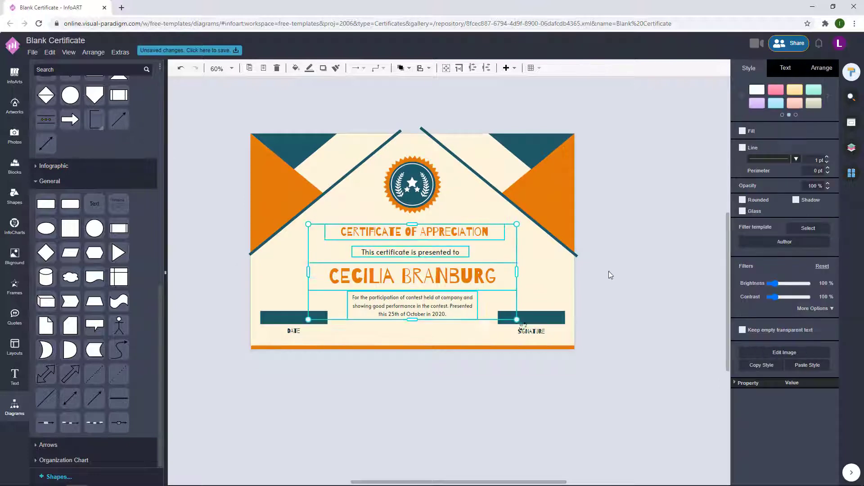
left_click(638, 220)
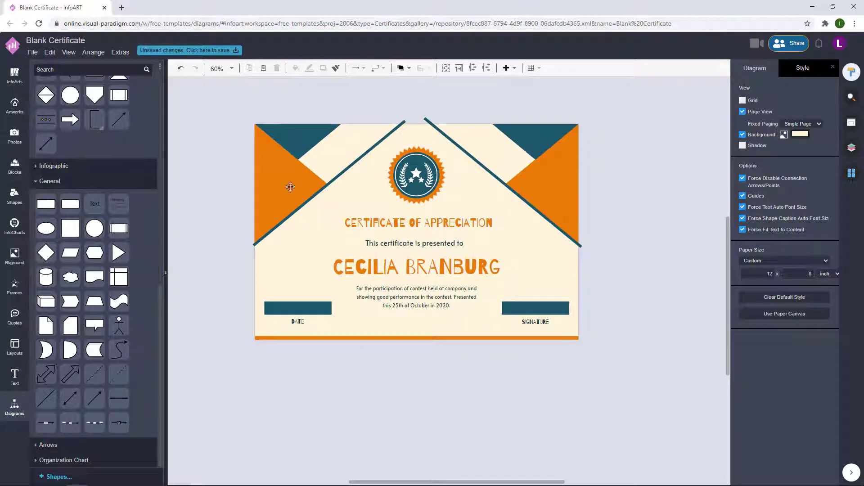
Step: Apply a fine horizontal-line background from the Patterns category to the certificate page
left_click(14, 259)
scroll(44, 243, "down", 5)
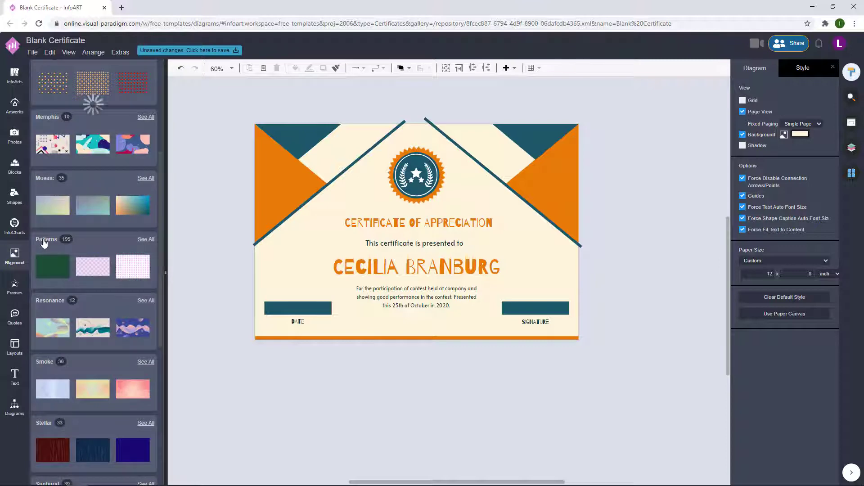
left_click(44, 243)
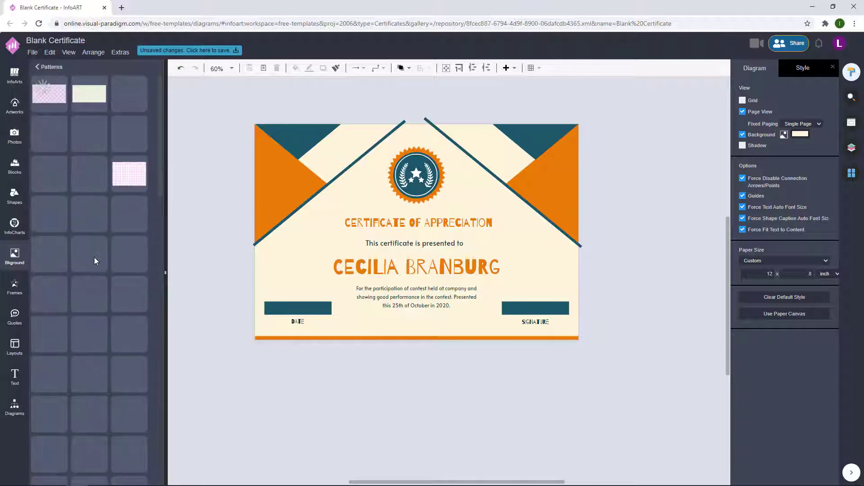
left_click_drag(66, 414, 274, 159)
left_click(257, 148)
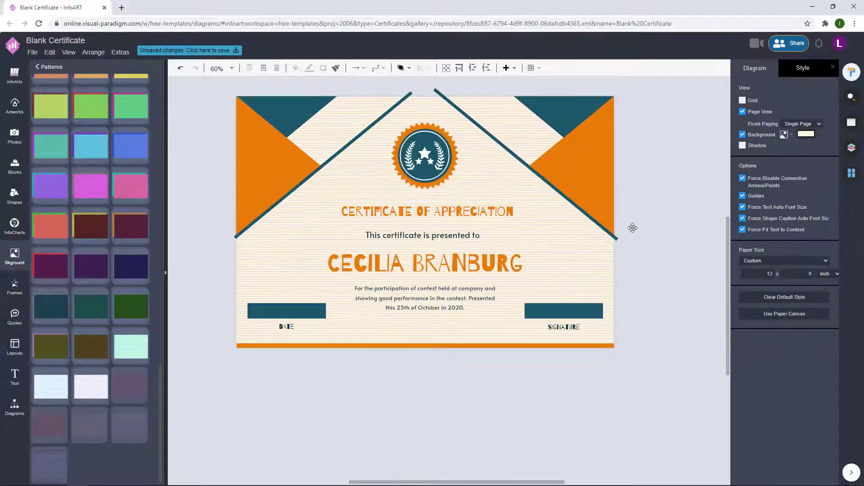
Step: Duplicate the left diagonal teal line just above the original and send the copy behind the orange triangle
scroll(633, 227, "up", 1)
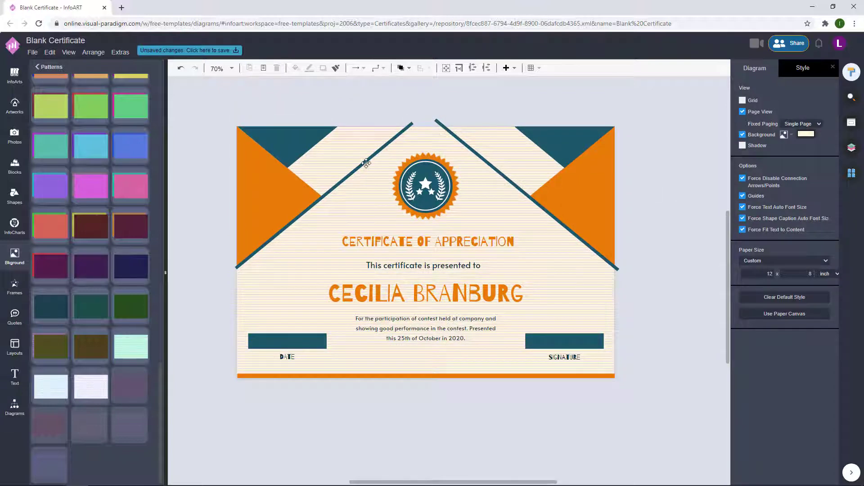
left_click_drag(365, 163, 360, 158)
left_click(409, 68)
left_click(419, 99)
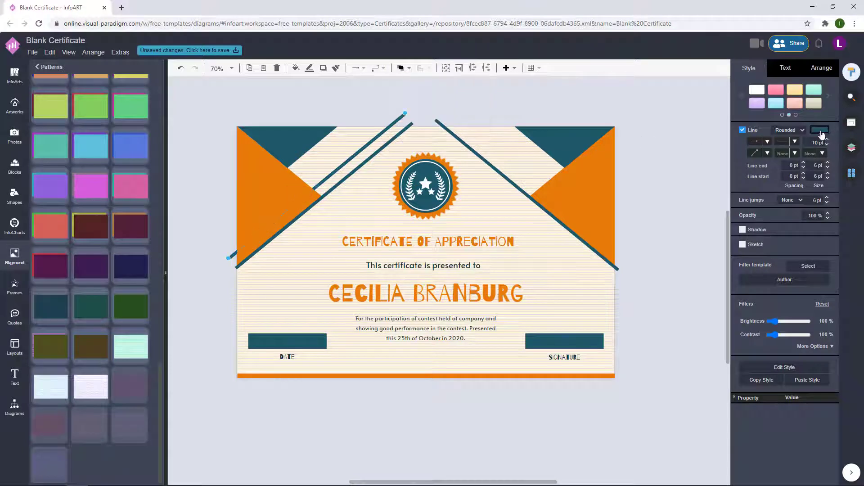
Step: Recolour the duplicated left diagonal line orange and move it closer to the teal line
left_click(820, 130)
left_click(771, 218)
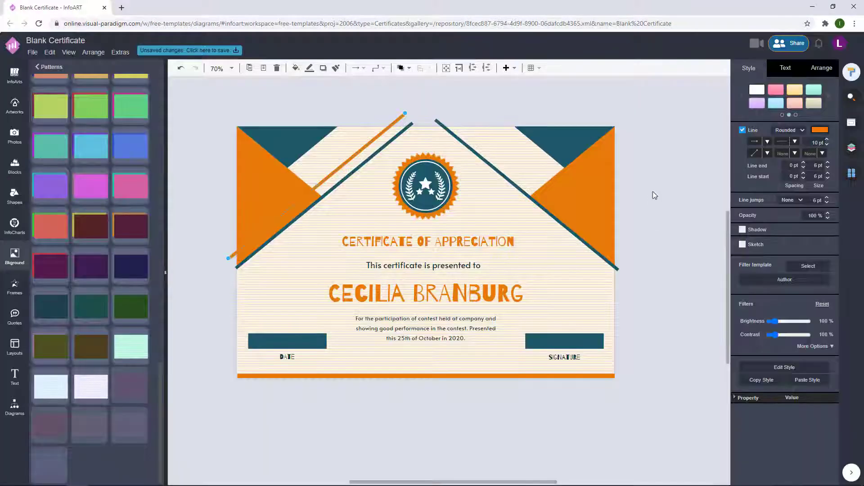
left_click(362, 122)
left_click_drag(368, 159, 393, 141)
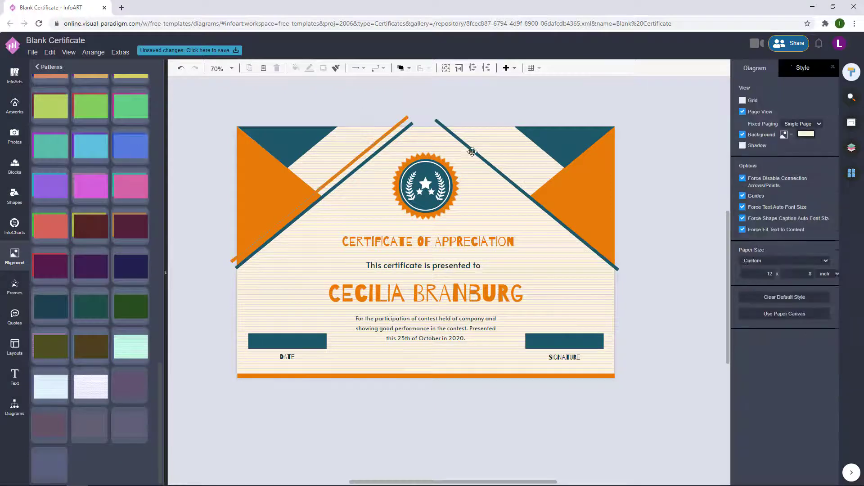
Step: Duplicate the right diagonal teal line just above the original and recolour the copy orange
left_click_drag(462, 145, 480, 150)
left_click_drag(556, 141, 553, 139)
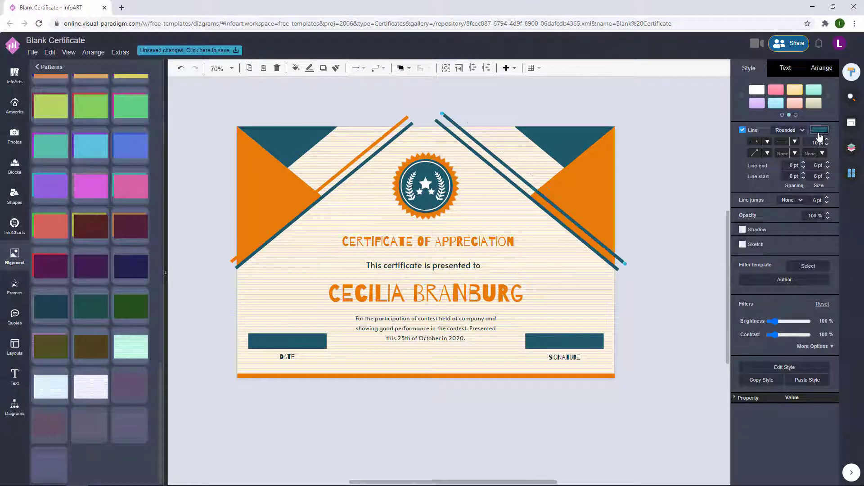
left_click(819, 130)
Step: Send the right orange diagonal line to the back and nudge it closer to the teal line
left_click(401, 72)
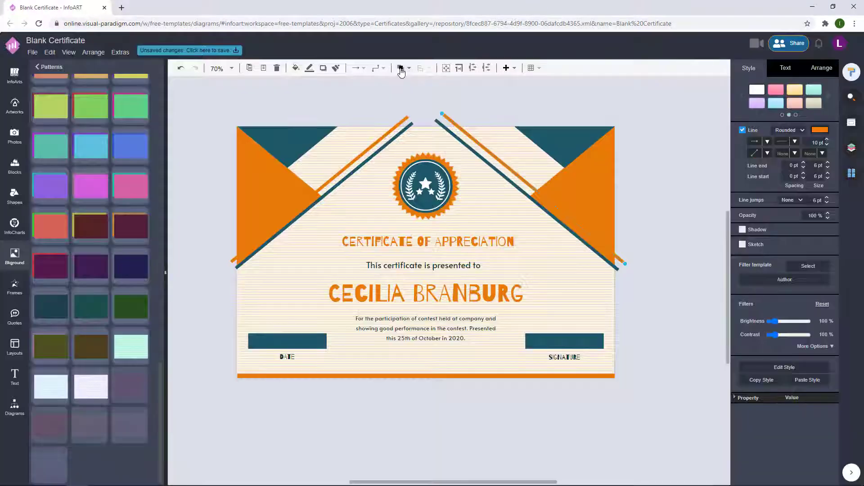
left_click(326, 87)
left_click_drag(476, 143, 476, 146)
left_click(566, 100)
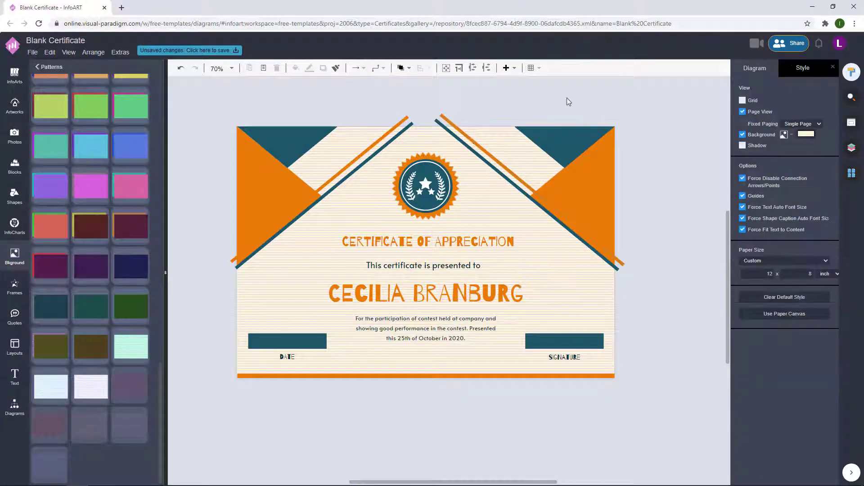
left_click(565, 132)
left_click(644, 178)
scroll(643, 162, "right", 2)
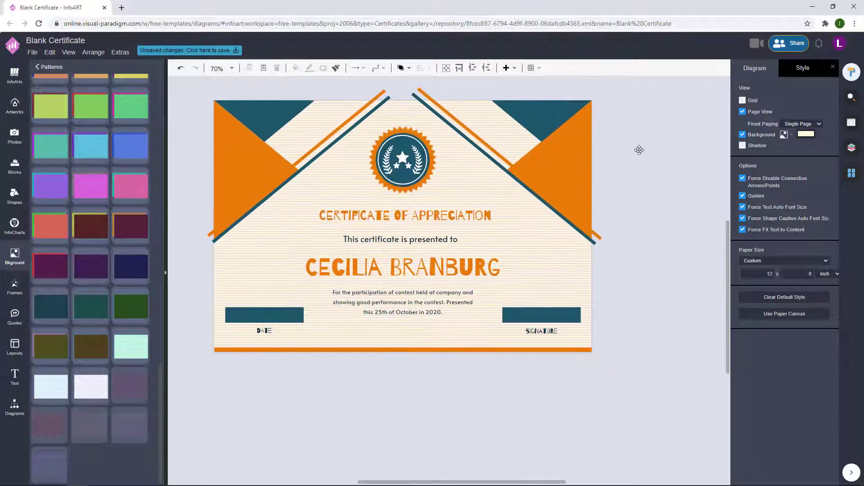
left_click(465, 235)
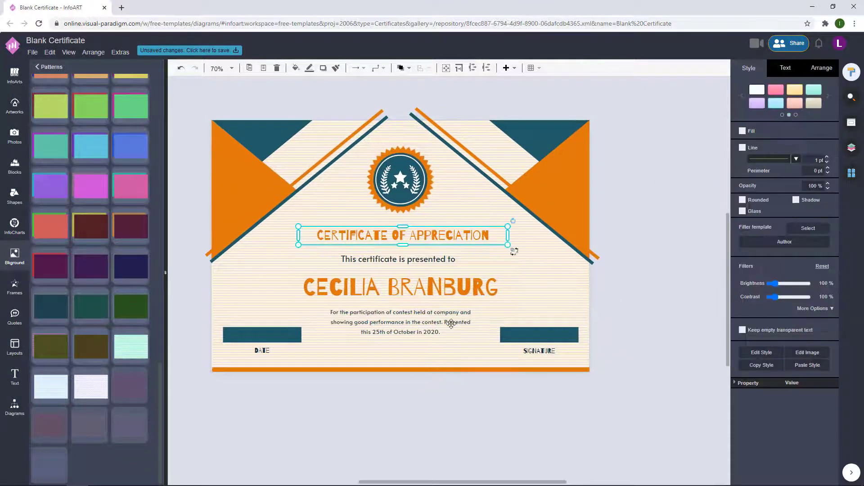
key("Escape")
left_click(851, 173)
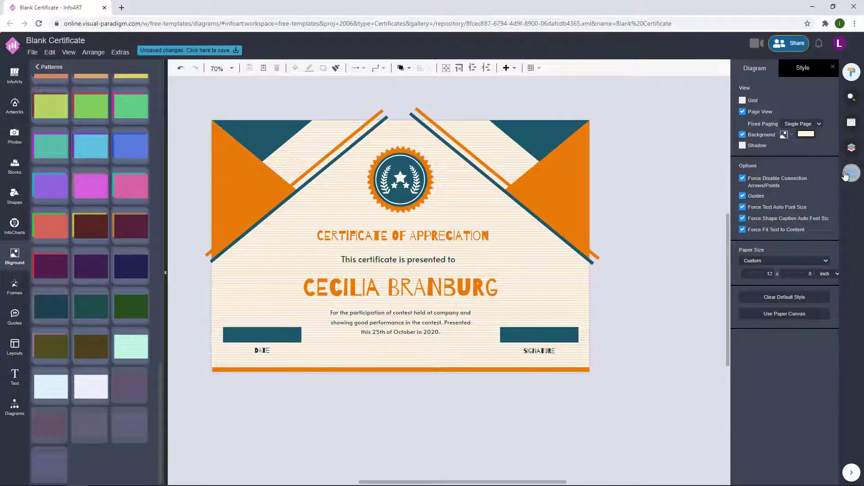
left_click(851, 71)
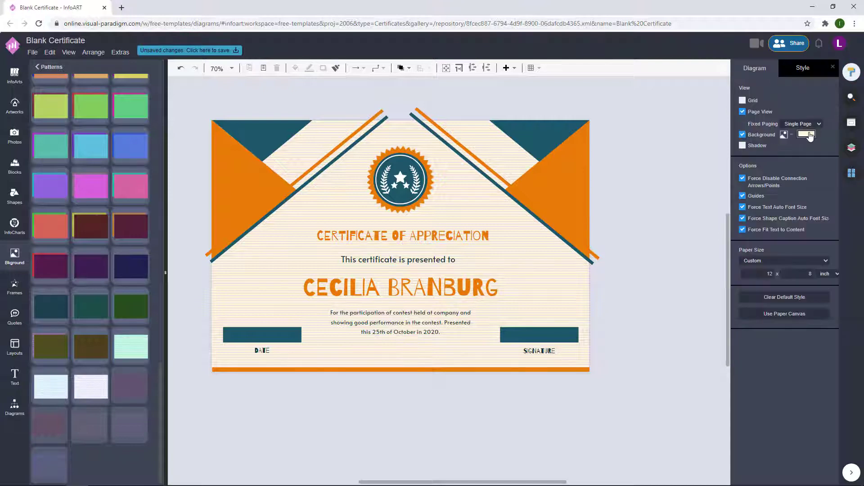
Step: Show the Layers window and place it beside the certificate, clear of the artwork
left_click(852, 147)
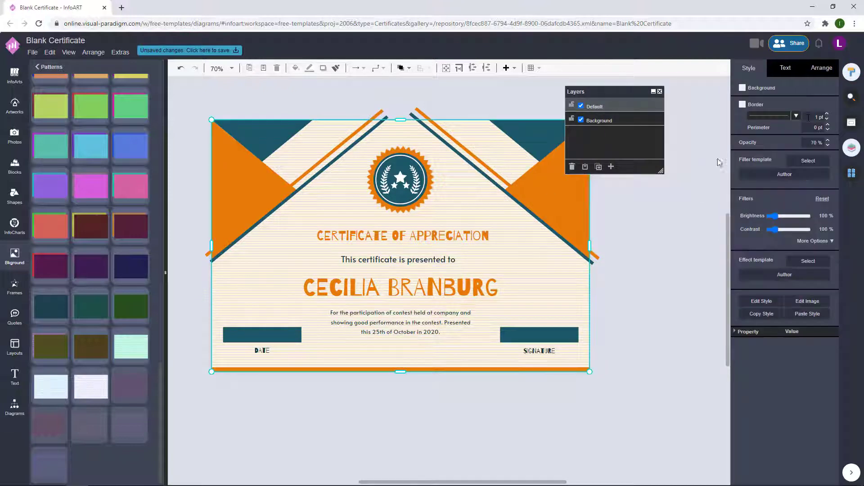
left_click(646, 233)
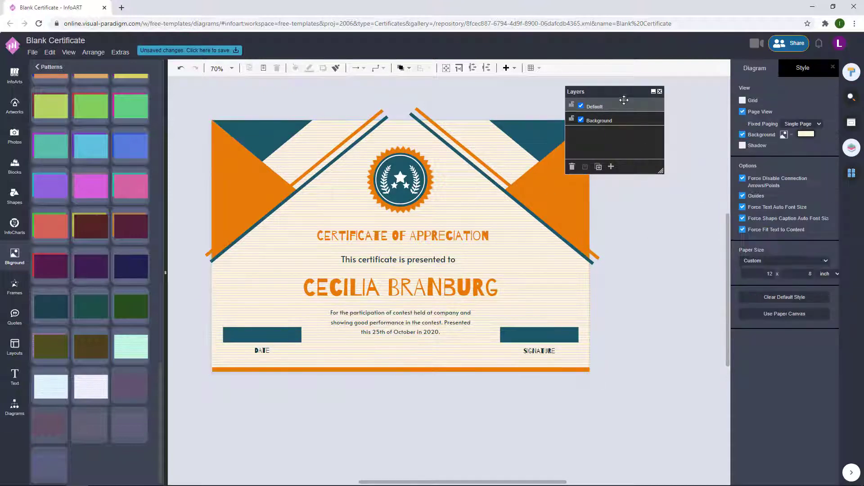
left_click_drag(624, 100, 678, 129)
Step: Duplicate the orange bottom bar as a thinner strip just above it and recolour the copy teal
left_click(387, 371)
left_click_drag(401, 370, 400, 361)
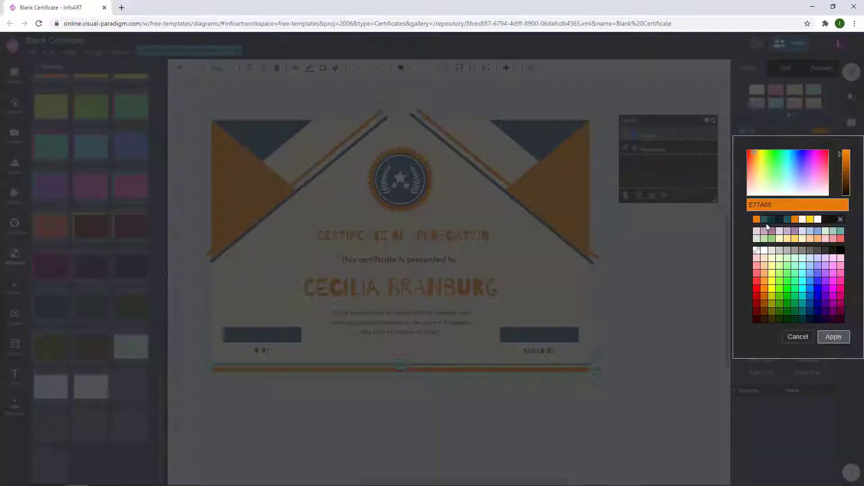
left_click(765, 219)
left_click(581, 412)
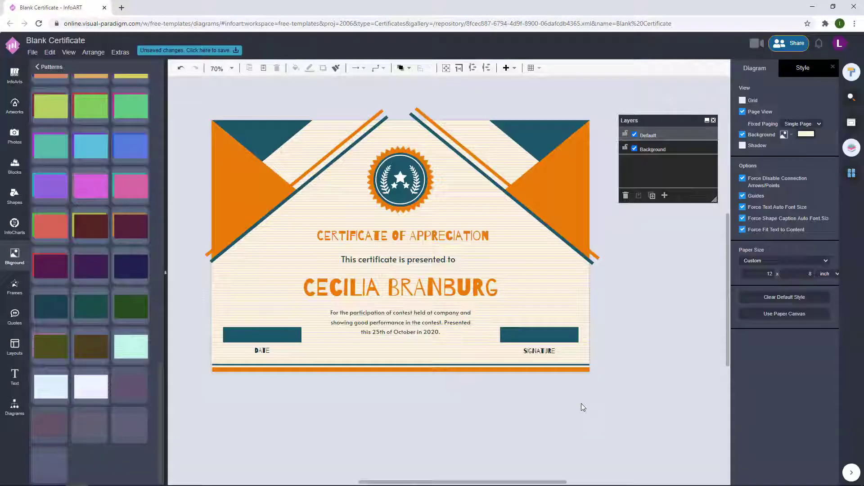
Step: Nudge the orange and teal bottom bars together to align them with the page's left and bottom edges
left_click_drag(636, 410, 205, 358)
scroll(205, 358, "up", 6)
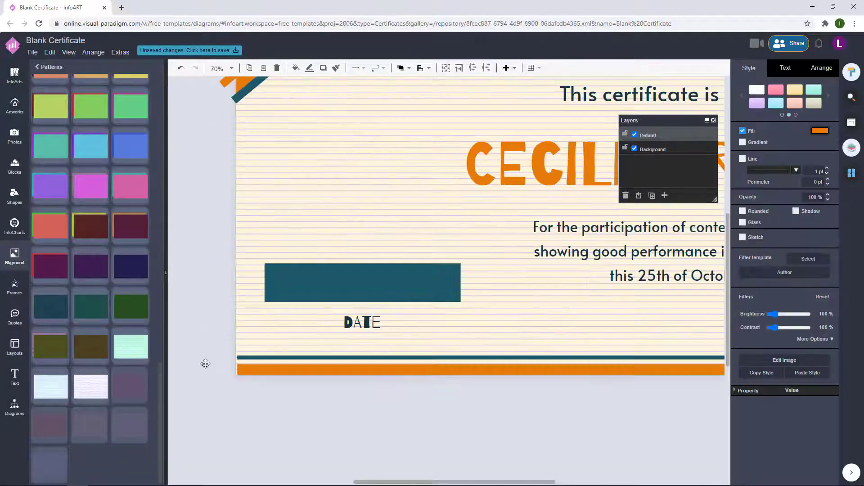
scroll(306, 348, "down", 1)
key("Left")
key("Left")
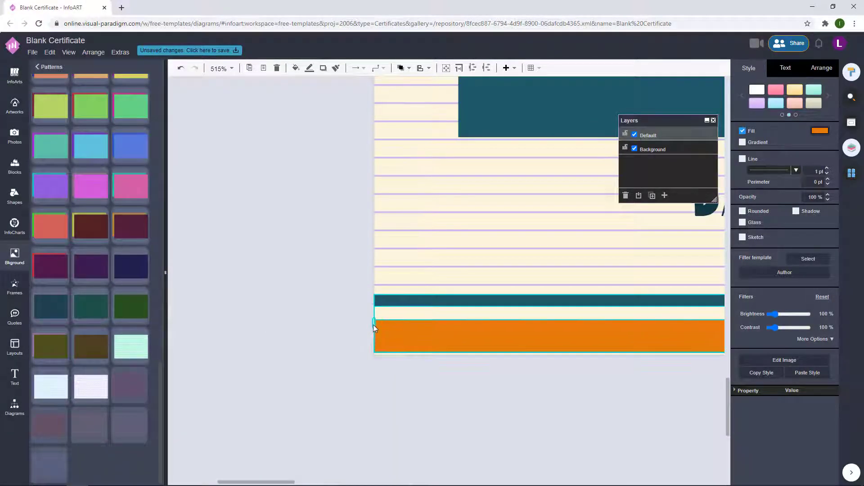
key("Down")
left_click(597, 405)
Step: Extend the right ends of the bottom bars to the page's right edge
scroll(597, 405, "right", 15)
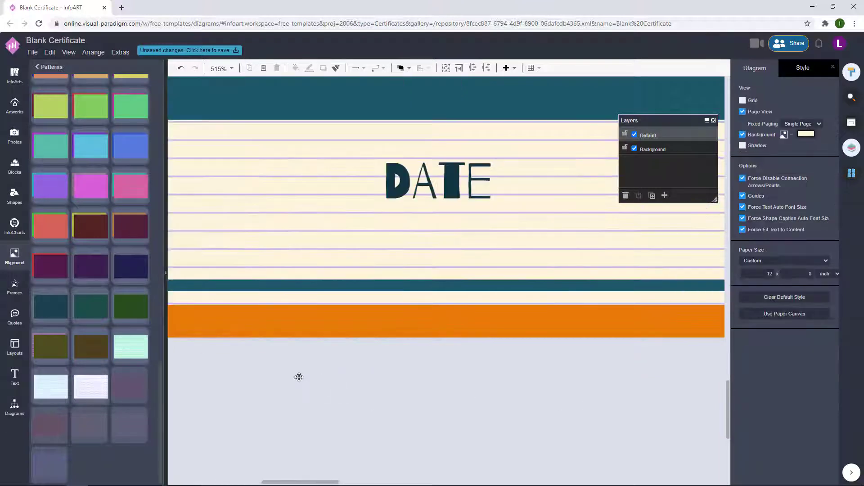
scroll(513, 322, "right", 3)
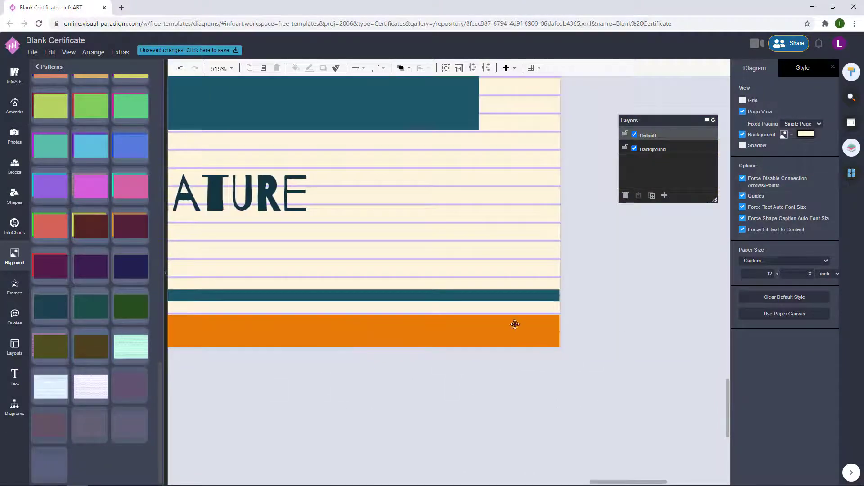
left_click(557, 336)
left_click(318, 387)
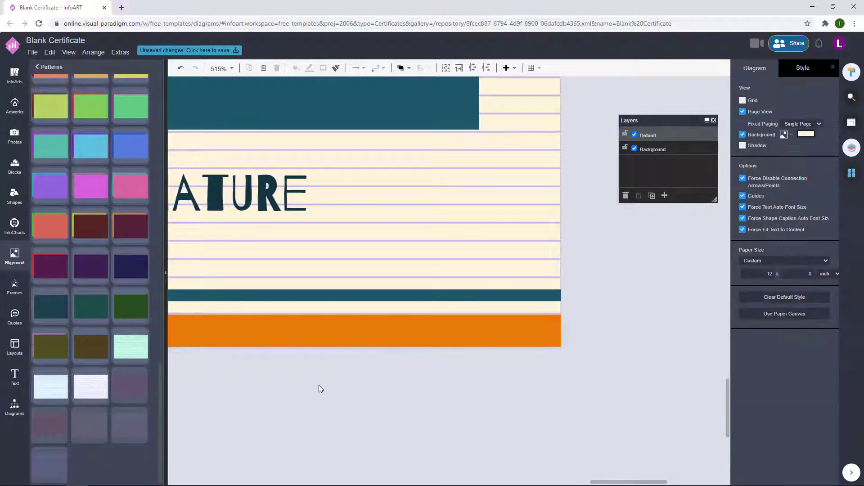
Step: Resize the orange bottom bar to 1200 x 16 by adjusting its upper edge
scroll(360, 351, "left", 3)
left_click(399, 315)
scroll(511, 357, "left", 3)
scroll(508, 357, "down", 2)
scroll(508, 356, "down", 4)
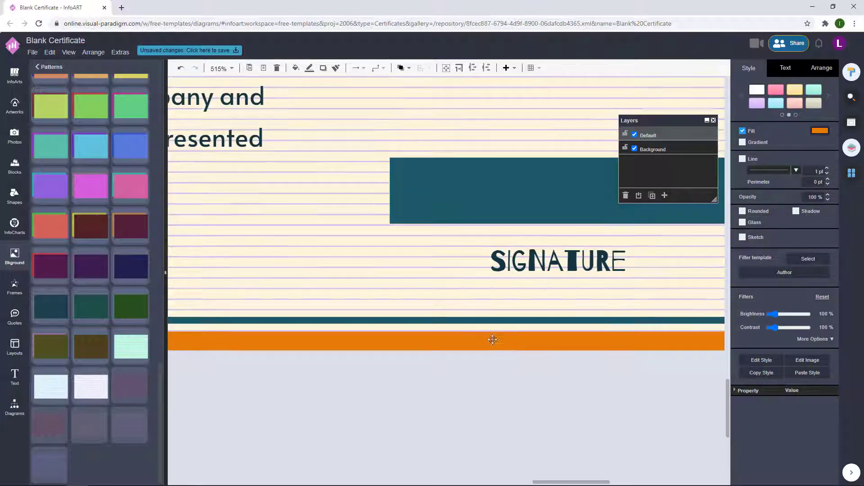
scroll(356, 266, "down", 3)
left_click_drag(251, 328, 250, 325)
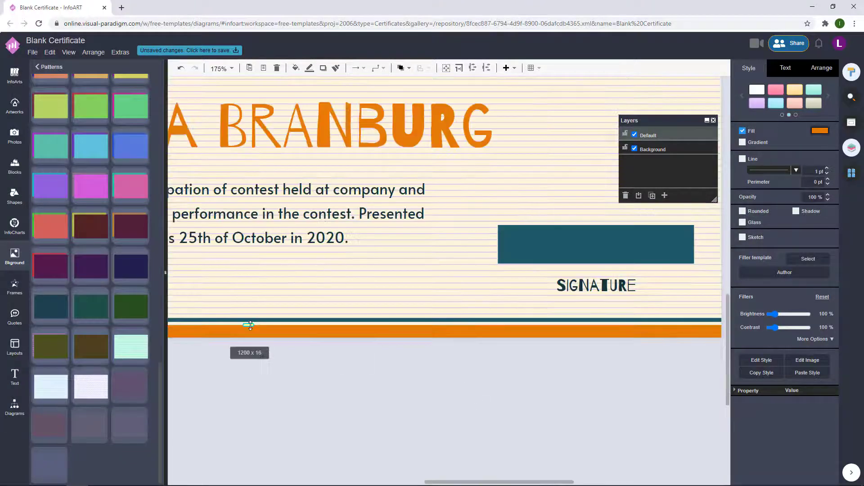
left_click(424, 347)
left_click(460, 317)
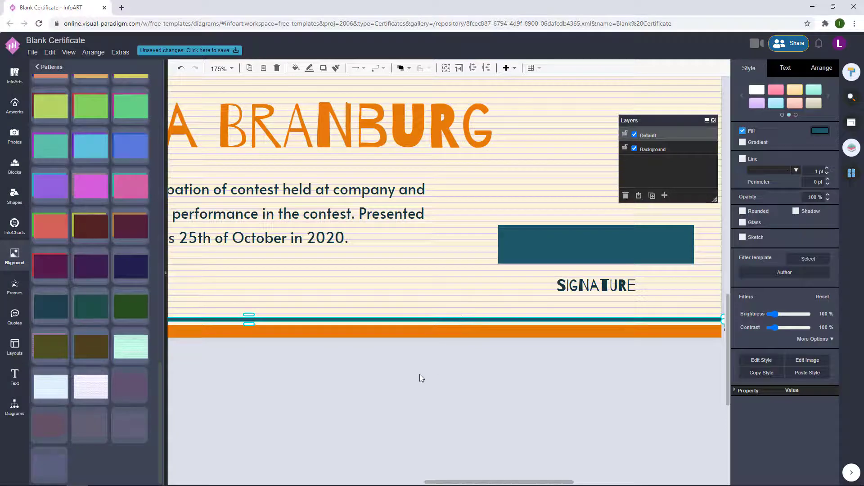
left_click(420, 374)
Step: Nudge the date and signature boxes and their labels slightly up, away from the bottom bars
scroll(419, 374, "down", 5)
scroll(382, 397, "down", 5)
scroll(465, 347, "up", 5)
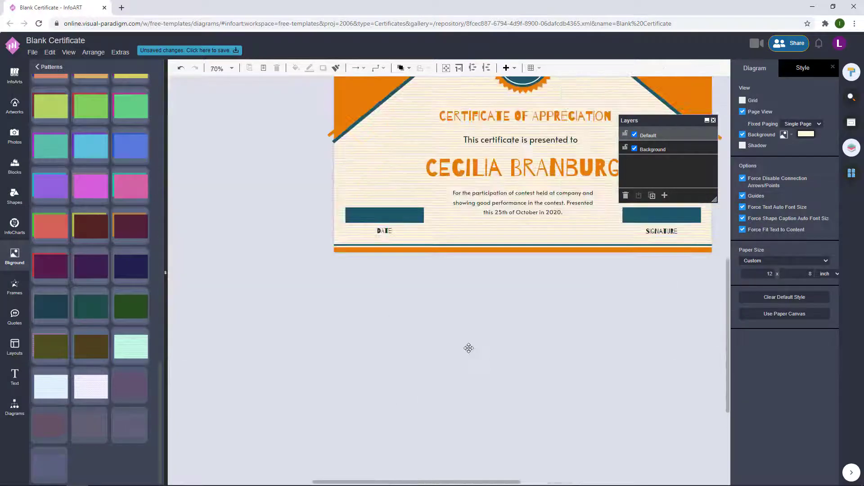
left_click_drag(465, 347, 396, 400)
left_click(267, 339)
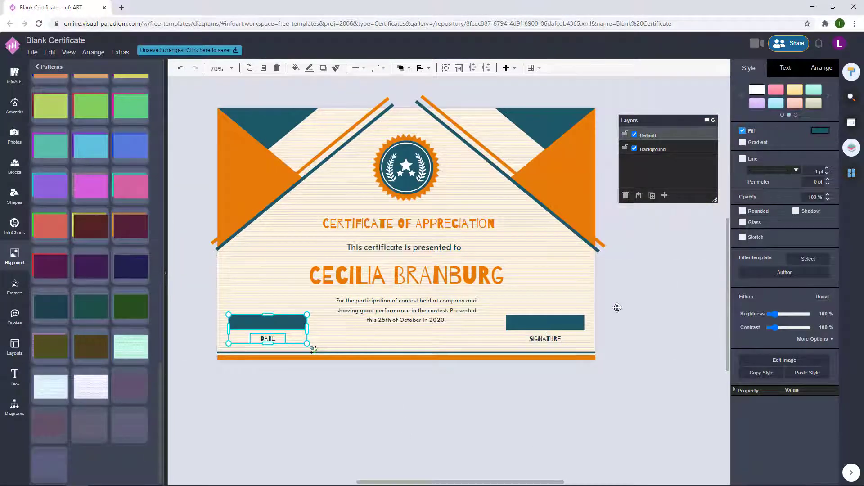
left_click_drag(618, 308, 221, 349)
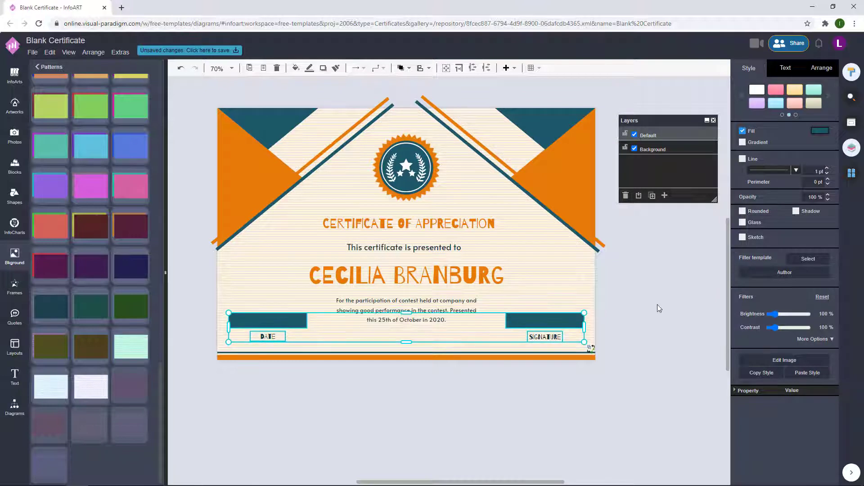
left_click(676, 300)
scroll(679, 282, "up", 2)
left_click(421, 302)
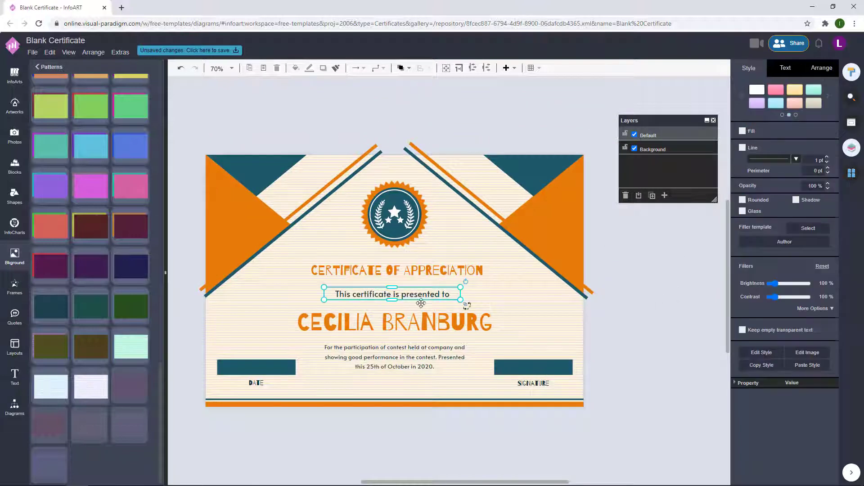
key("ctrl+a")
left_click_drag(673, 342, 659, 342)
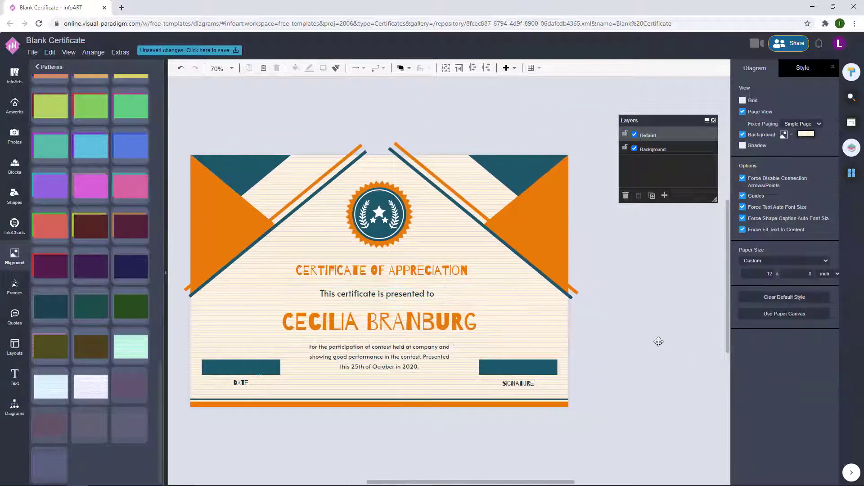
left_click(454, 269)
left_click(666, 305)
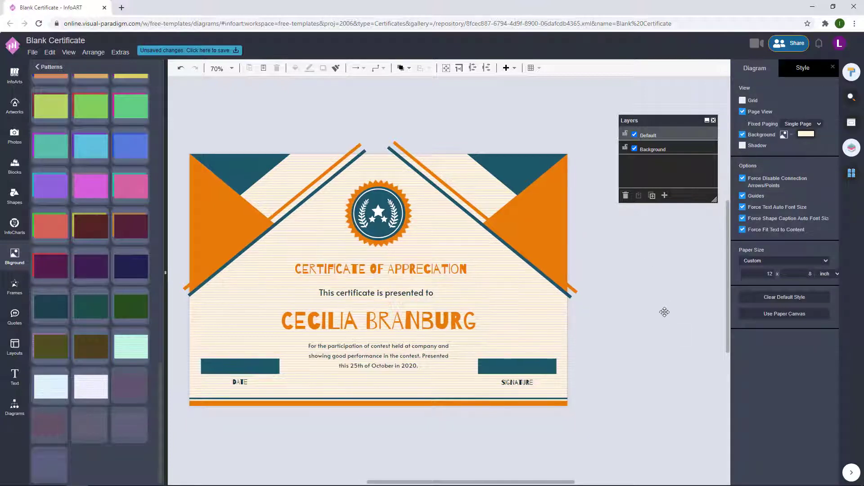
left_click_drag(664, 312, 680, 284)
mouse_move(272, 167)
left_mouse_down()
mouse_move(253, 169)
mouse_move(328, 120)
mouse_move(269, 166)
left_mouse_up()
left_click(817, 130)
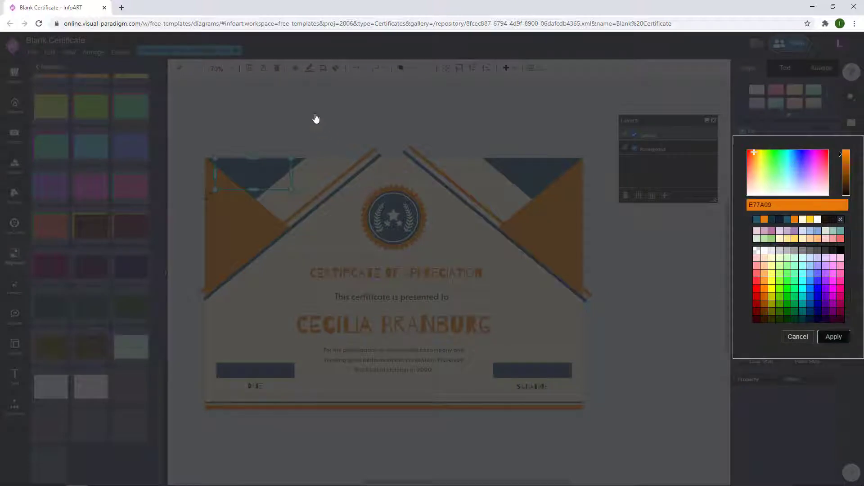
left_click(316, 119)
left_click(315, 117)
left_click(281, 165)
left_click(297, 147)
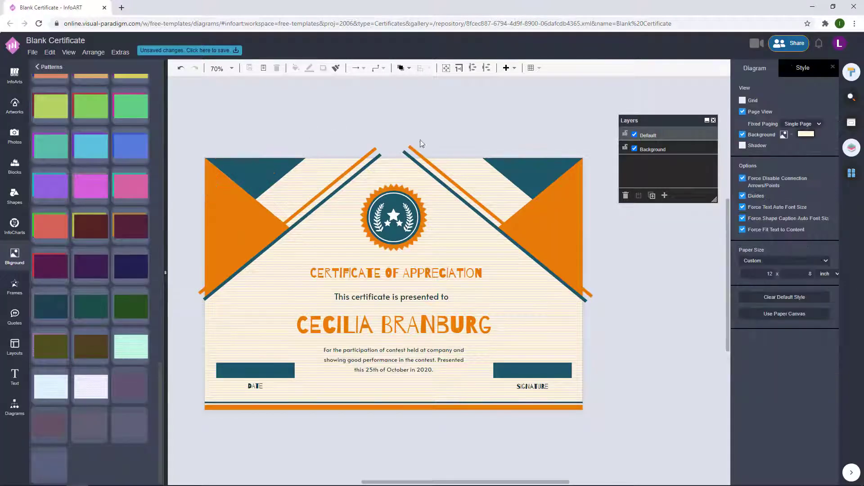
Step: Close the floating Layers window so it no longer covers the canvas beside the certificate
scroll(401, 126, "down", 1)
left_click(713, 120)
left_click_drag(657, 209, 686, 256)
left_click(495, 296)
left_click(652, 258)
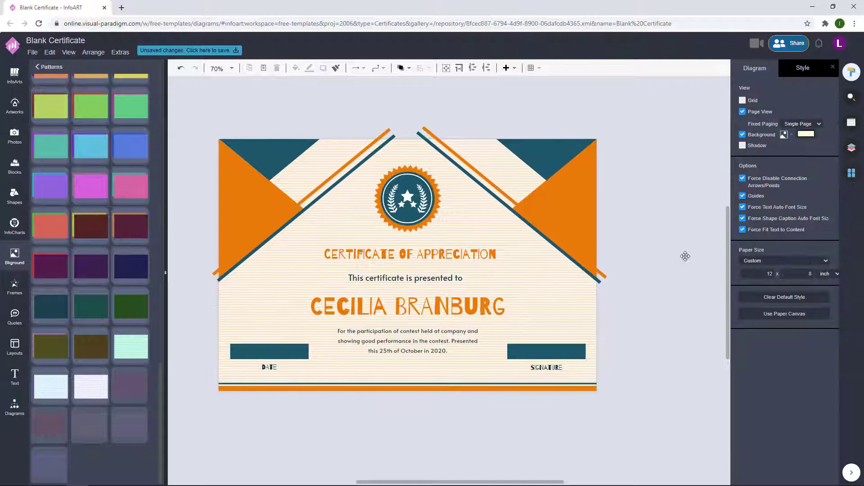
left_click(355, 164)
left_click(810, 244)
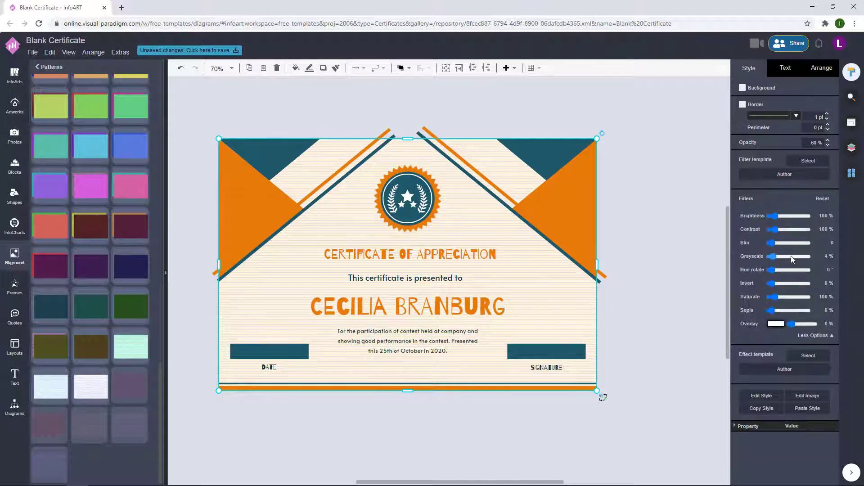
key("Escape")
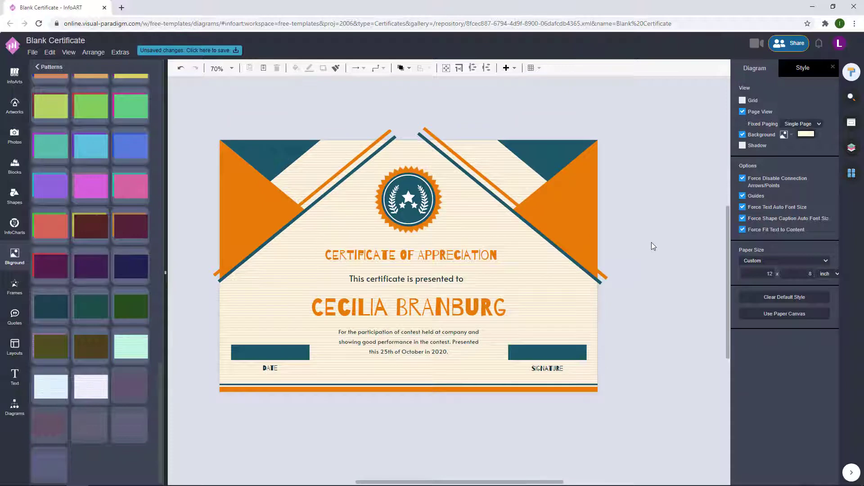
left_click_drag(652, 245, 657, 254)
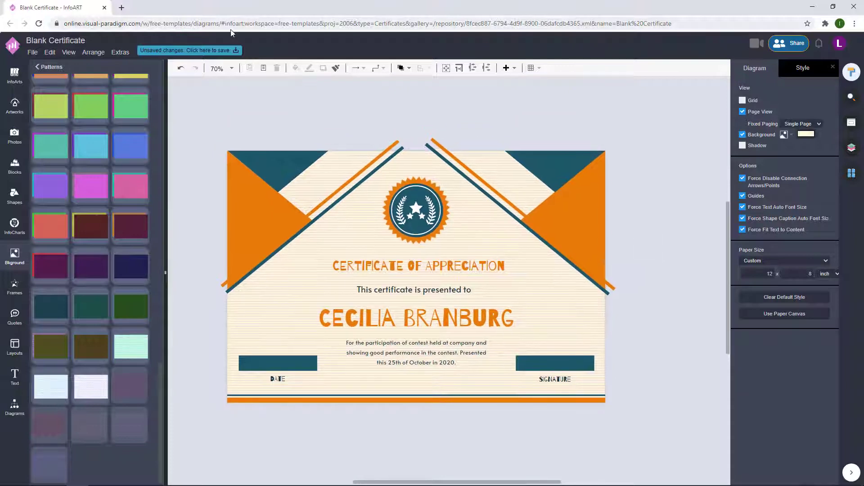
Step: Save the certificate to VP Online storage under the filename "Orange And Blue Fun Triangles Certificate"
left_click(198, 52)
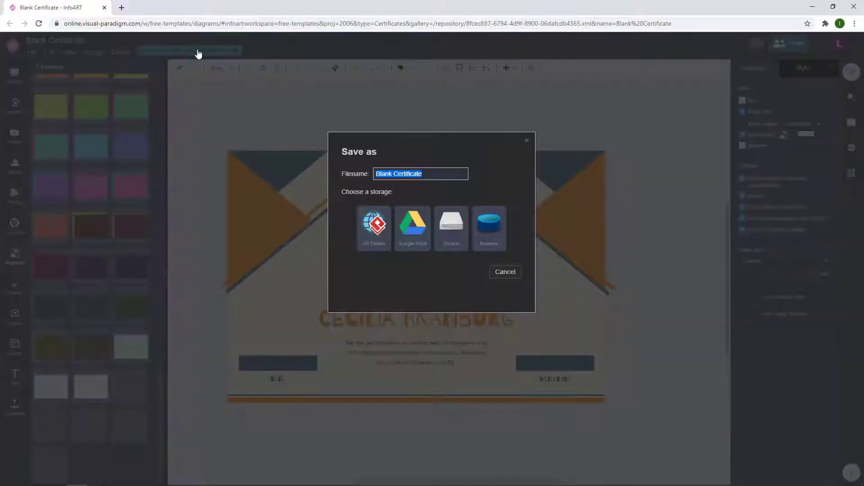
type("Om")
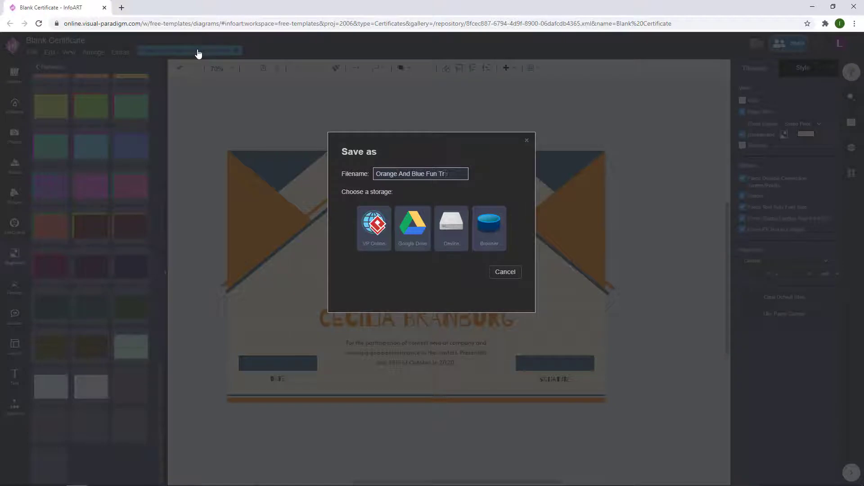
type("Certificate")
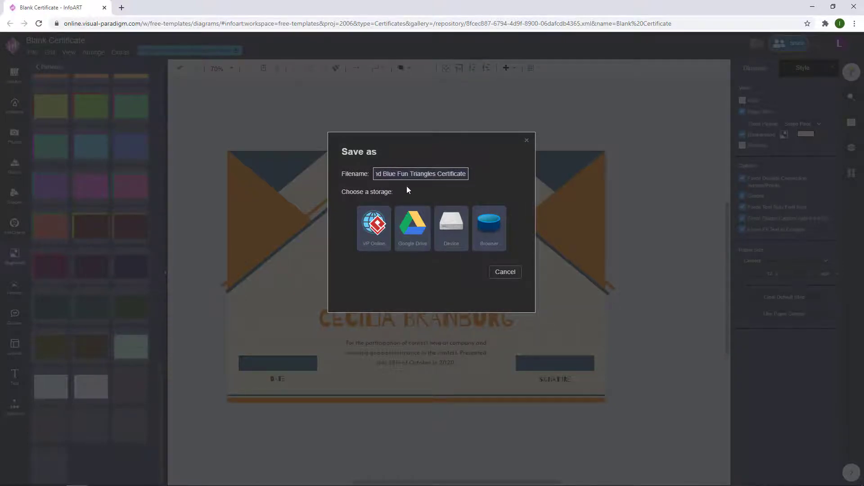
left_click_drag(467, 174, 330, 172)
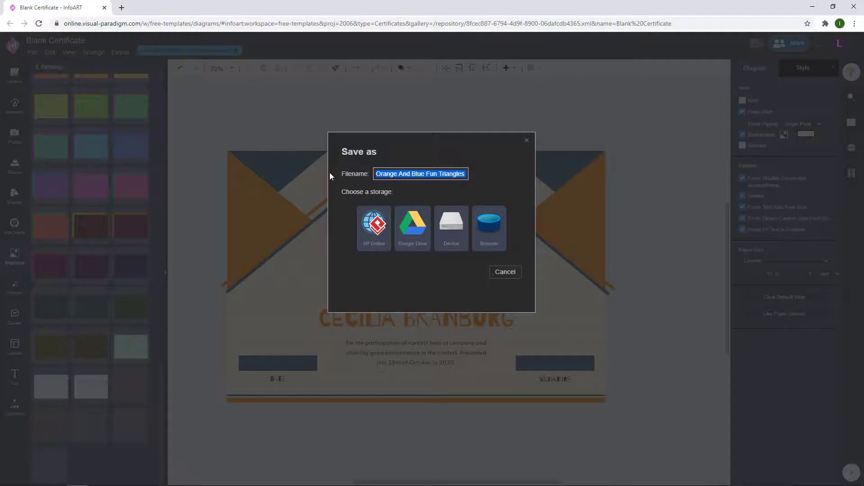
left_click(374, 228)
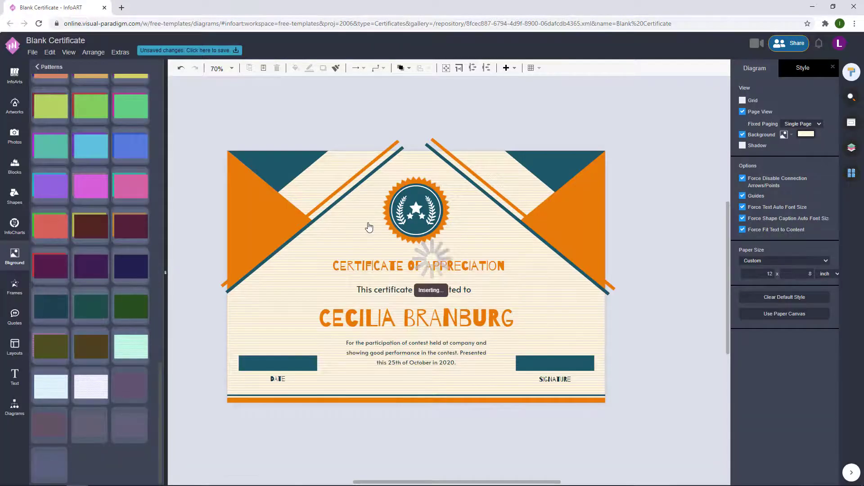